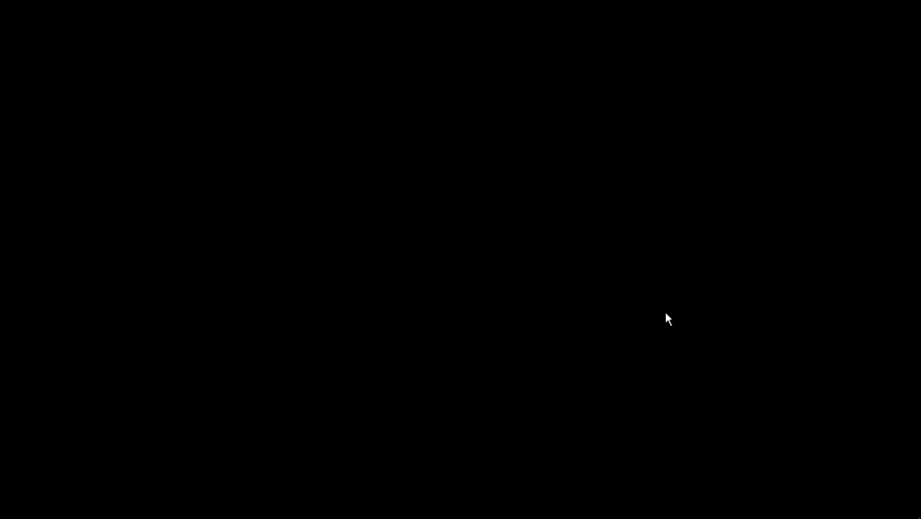
Switch to the training manual PDF and read the Shell Structures introduction and the start of the Silo example
key(alt+Tab)
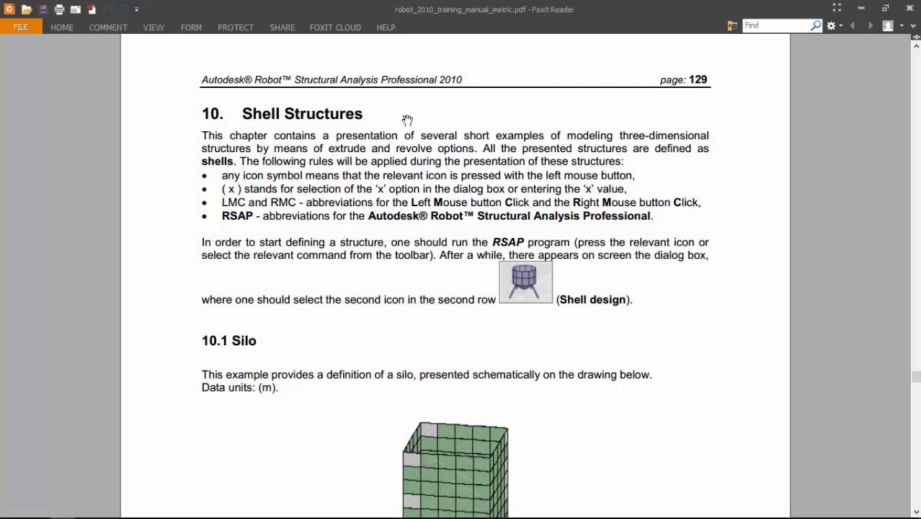
scroll(401, 121, up, 1)
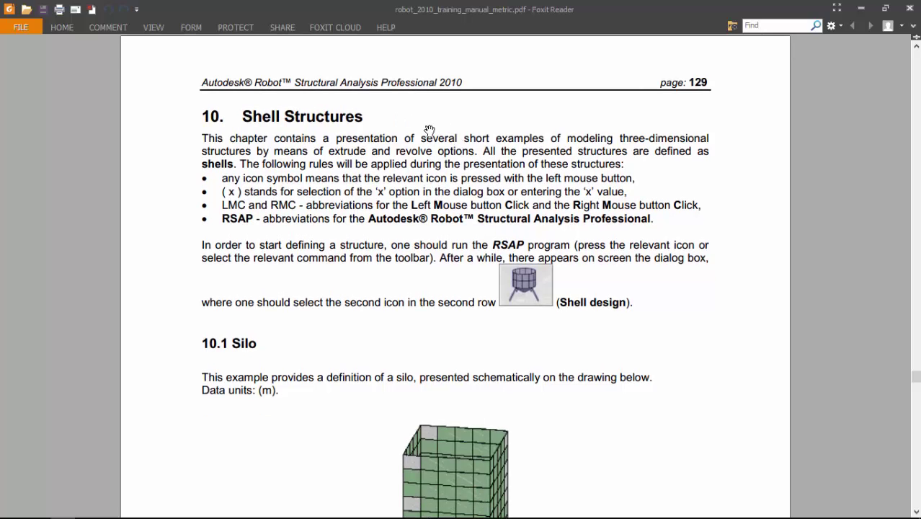
drag(422, 138, 434, 132)
scroll(436, 259, down, 4)
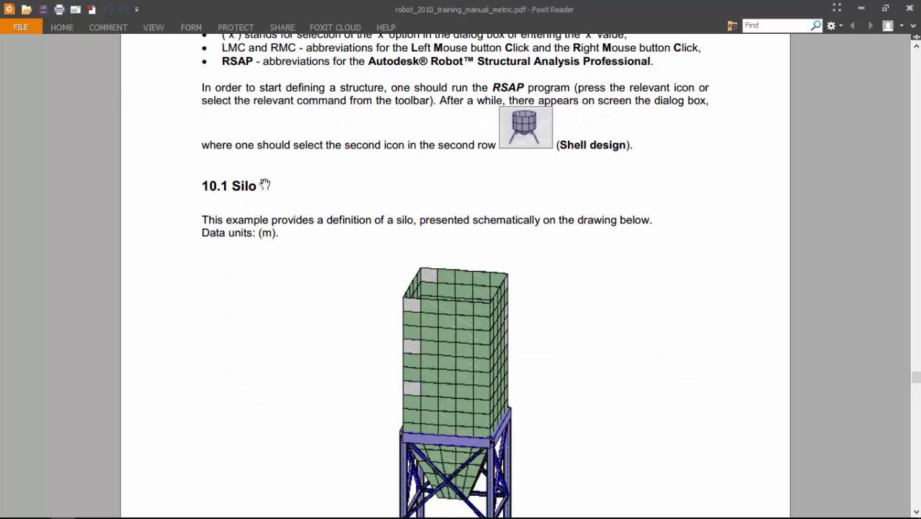
drag(264, 185, 264, 164)
drag(315, 149, 319, 186)
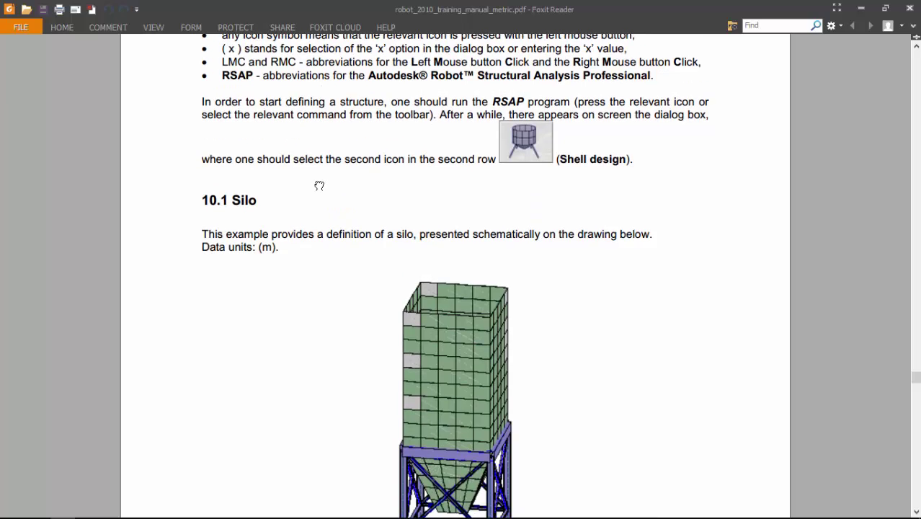
Look through the new project types in Robot Structural Analysis, and return to the manual to examine the silo drawing
key(alt+Tab)
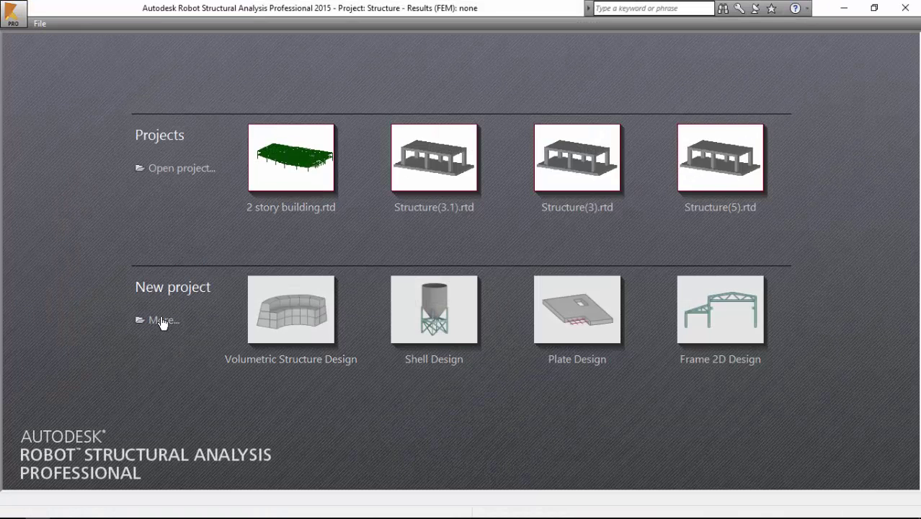
click(164, 322)
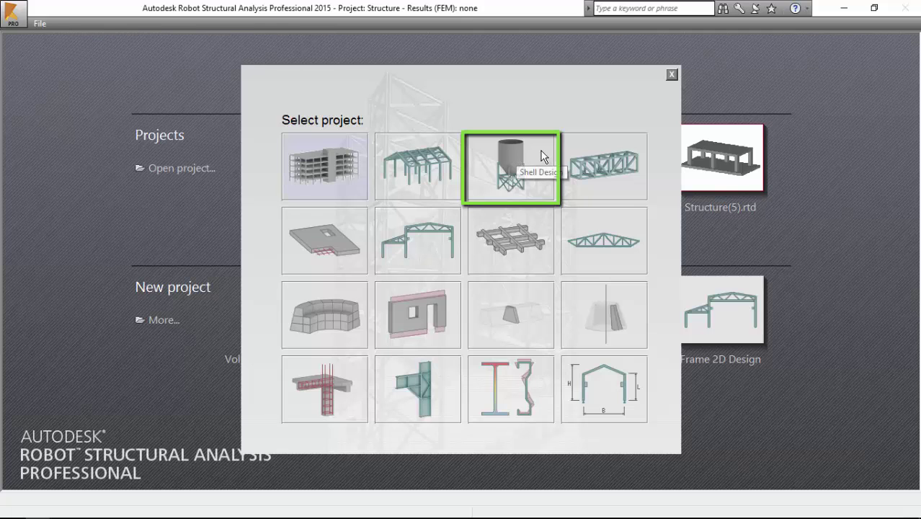
key(alt+Tab)
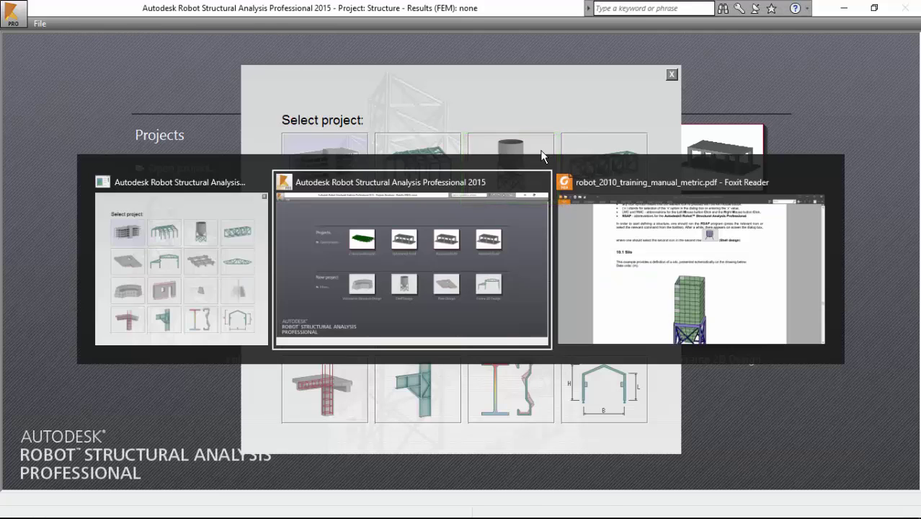
key(alt+Tab)
scroll(419, 216, down, 1)
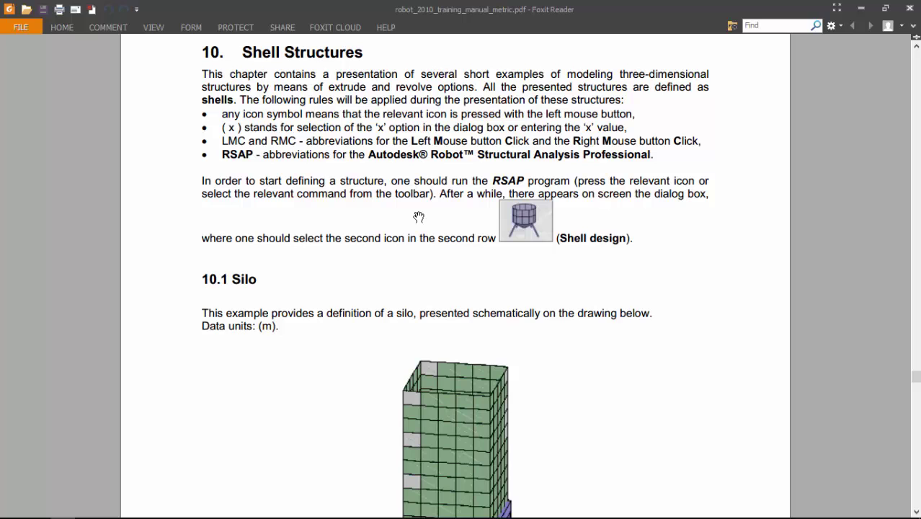
scroll(419, 216, down, 5)
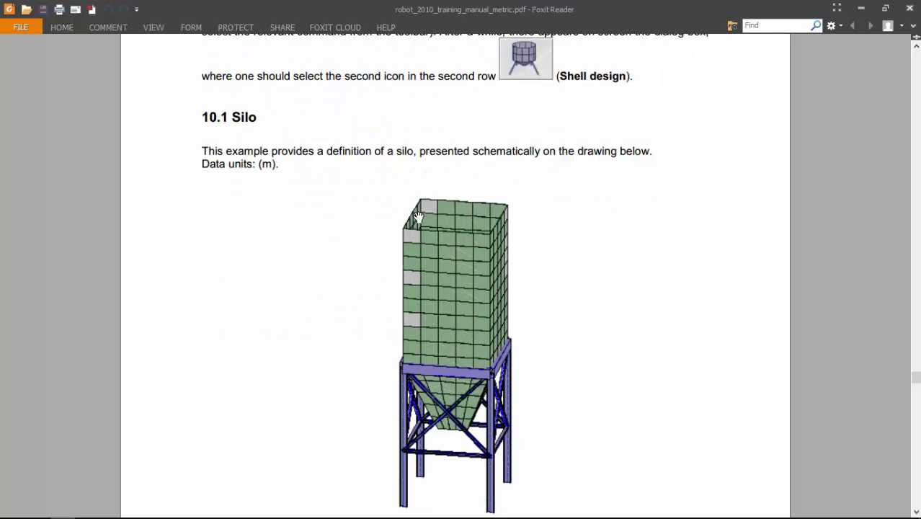
scroll(419, 217, up, 4)
scroll(419, 217, up, 1)
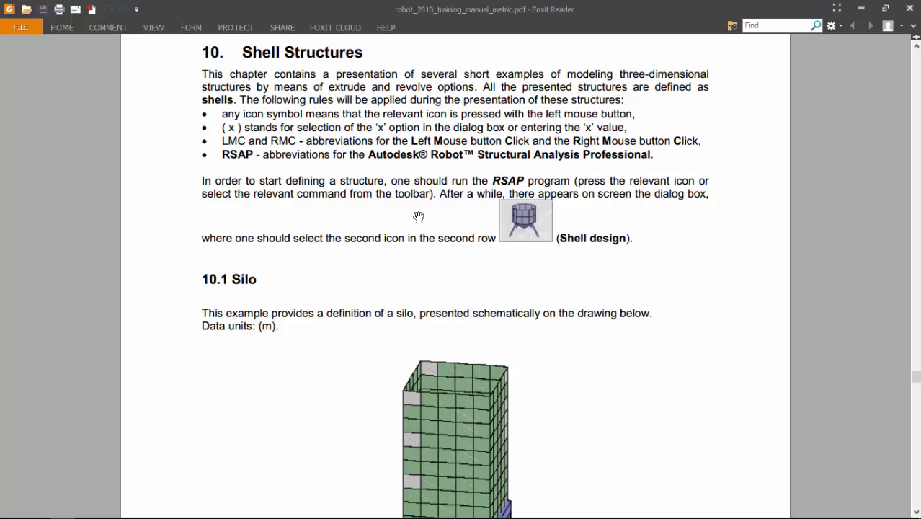
Switch to Robot Structural Analysis and create a new Shell Design project
key(alt+Tab)
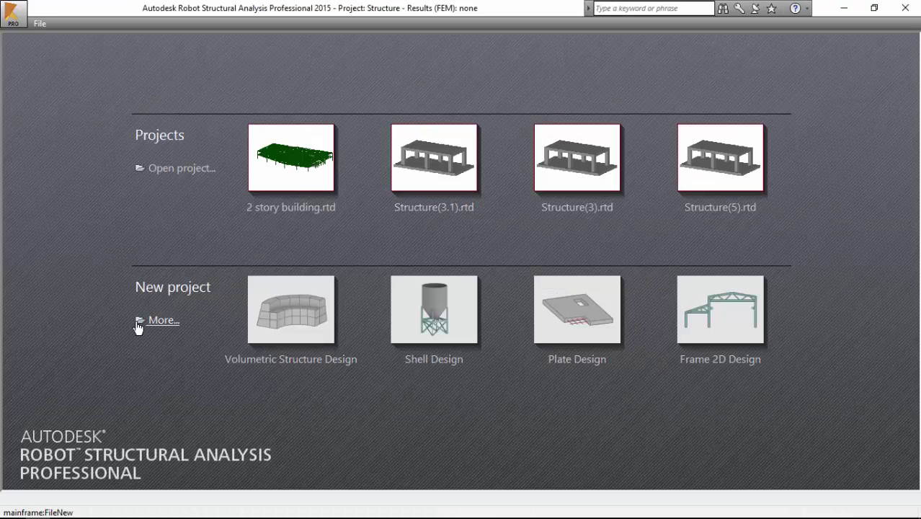
click(154, 323)
click(508, 180)
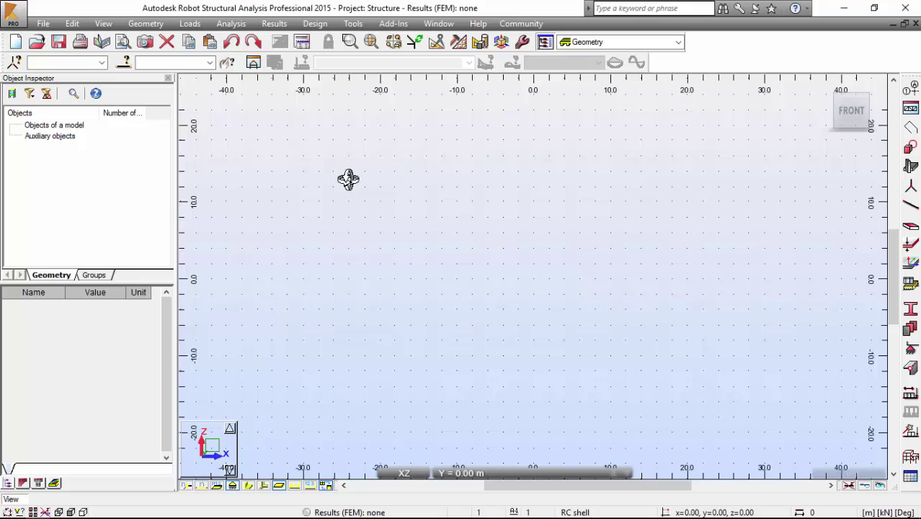
Change the view projection to the XY plane
click(101, 23)
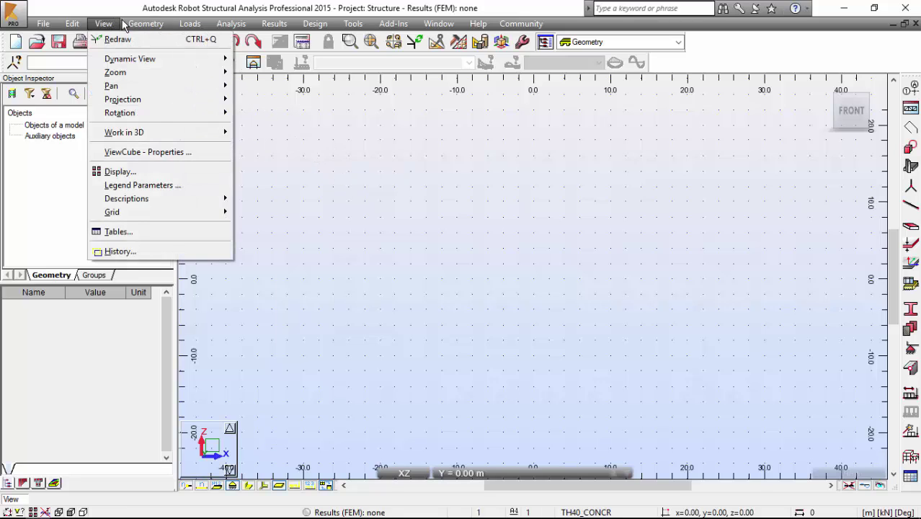
mouse_move(165, 99)
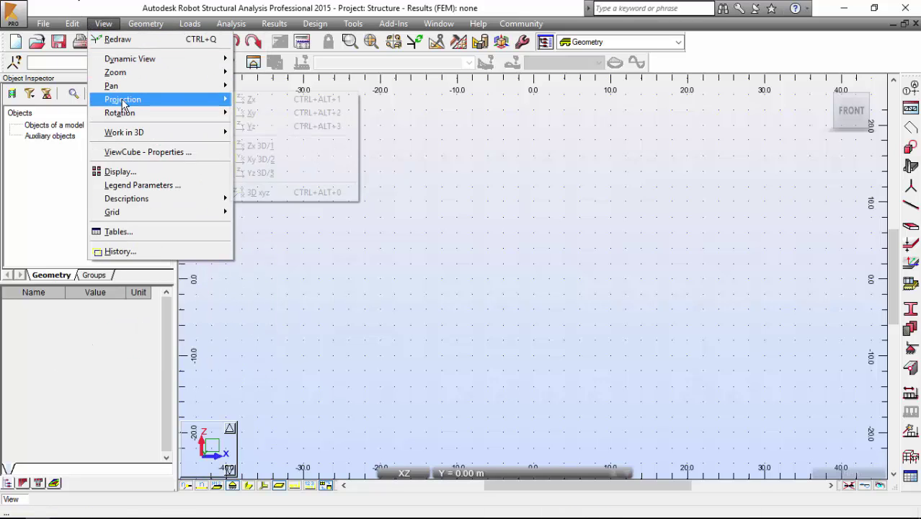
click(252, 112)
Set the grid step to 1 m in both Dx and Dy, apply it and close the grid definition
click(103, 23)
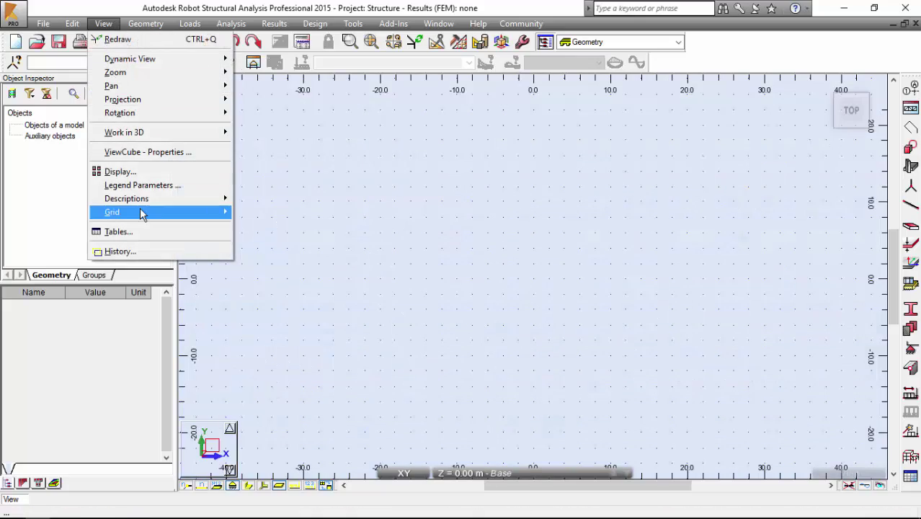
mouse_move(150, 216)
click(265, 213)
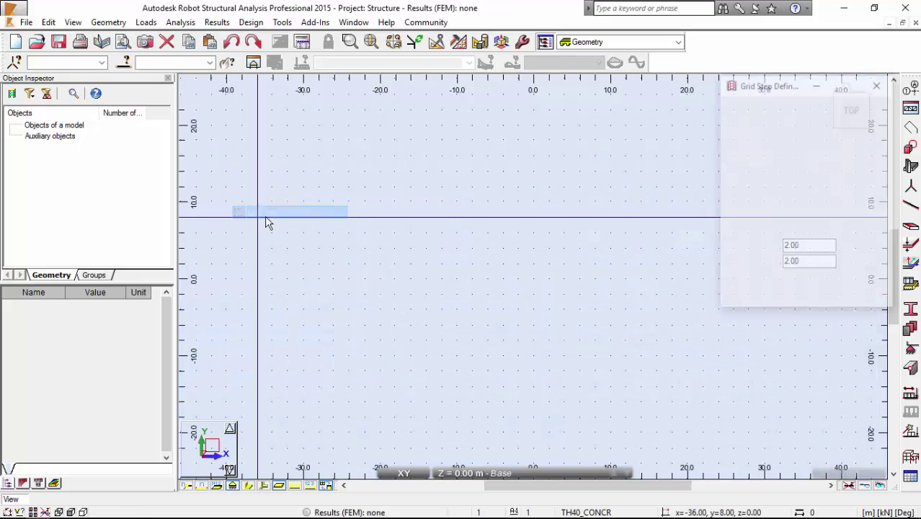
double_click(756, 276)
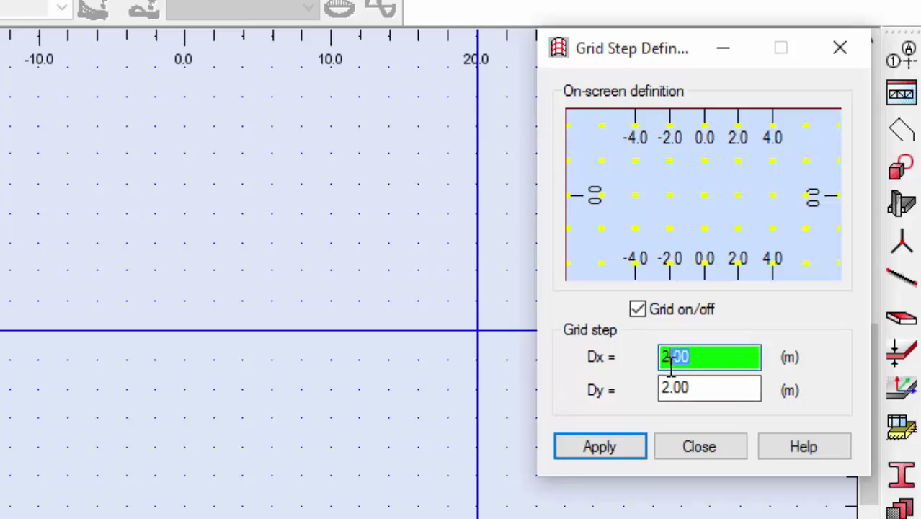
text(1)
double_click(662, 389)
text(1)
click(600, 447)
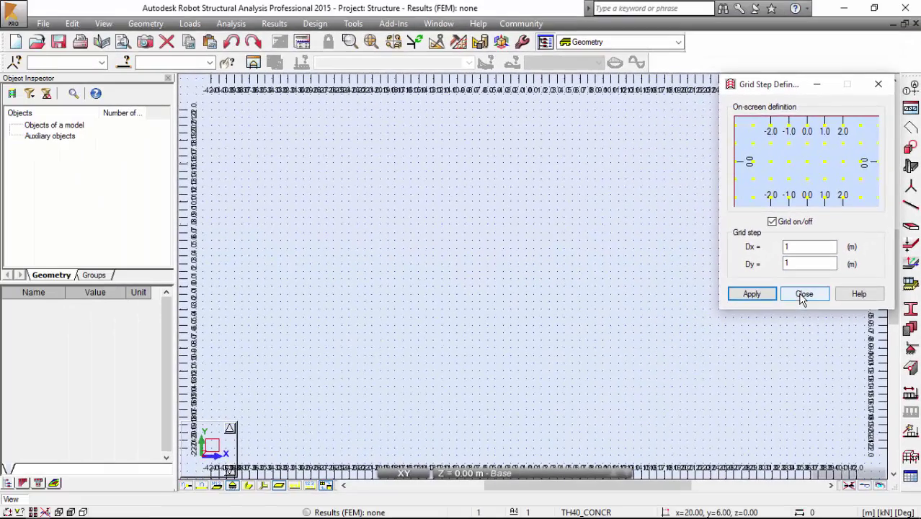
click(803, 294)
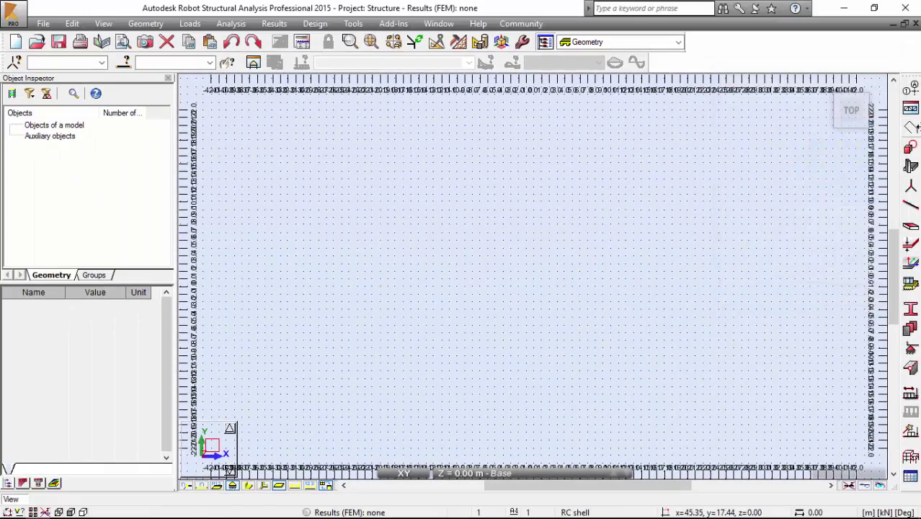
Start a polyline contour definition with its geometry coordinates expanded, and close the Object Inspector
click(911, 128)
drag(558, 81, 142, 113)
click(169, 78)
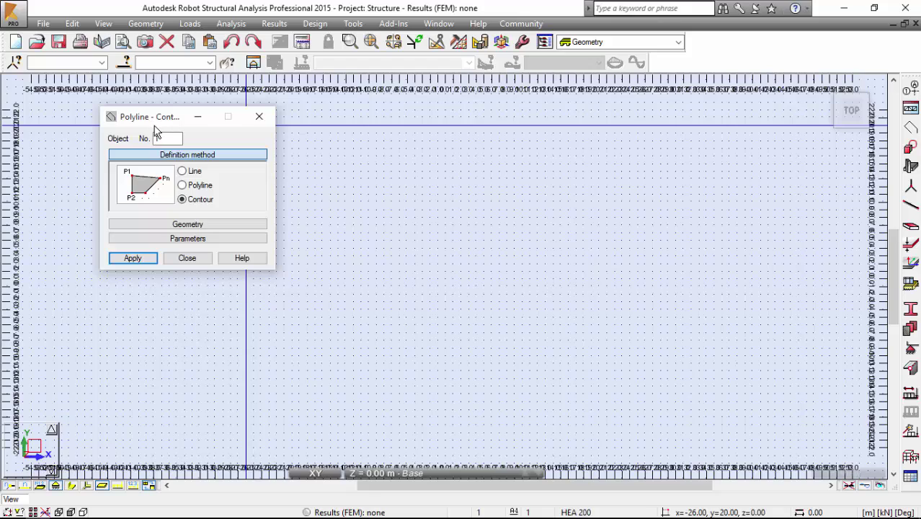
click(176, 225)
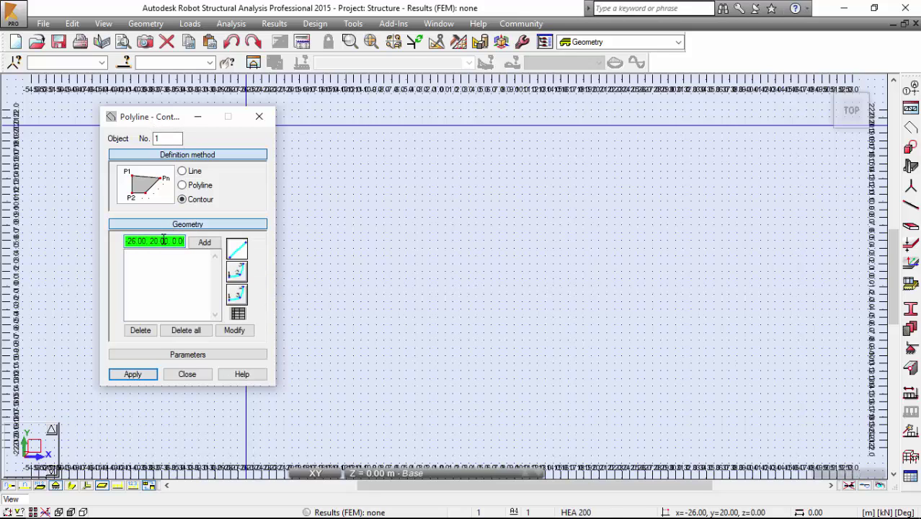
Add the first two contour points at (-1, -1, 0) and (-1, 1, 0)
click(163, 241)
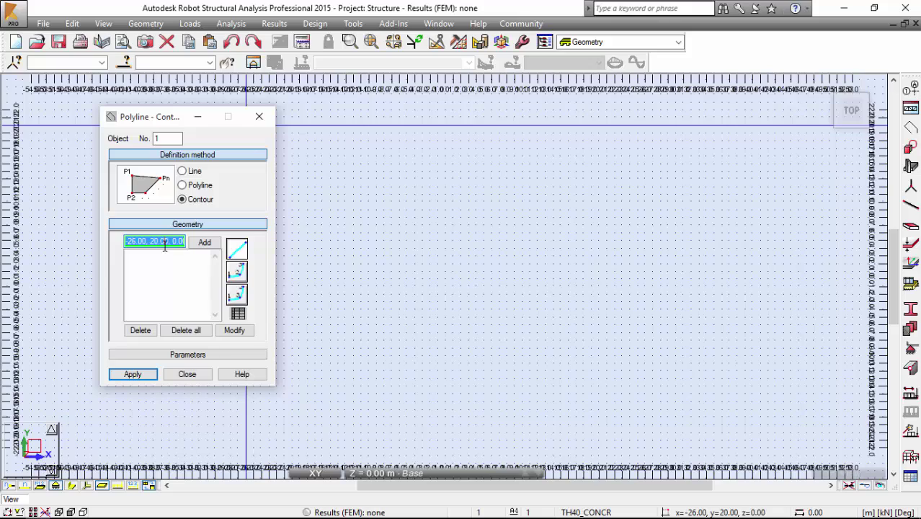
text(1)
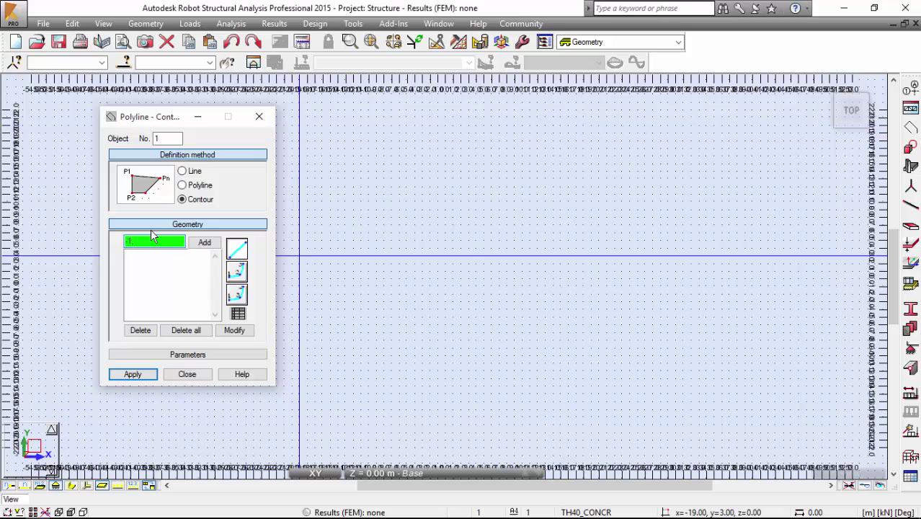
text(;-1;0)
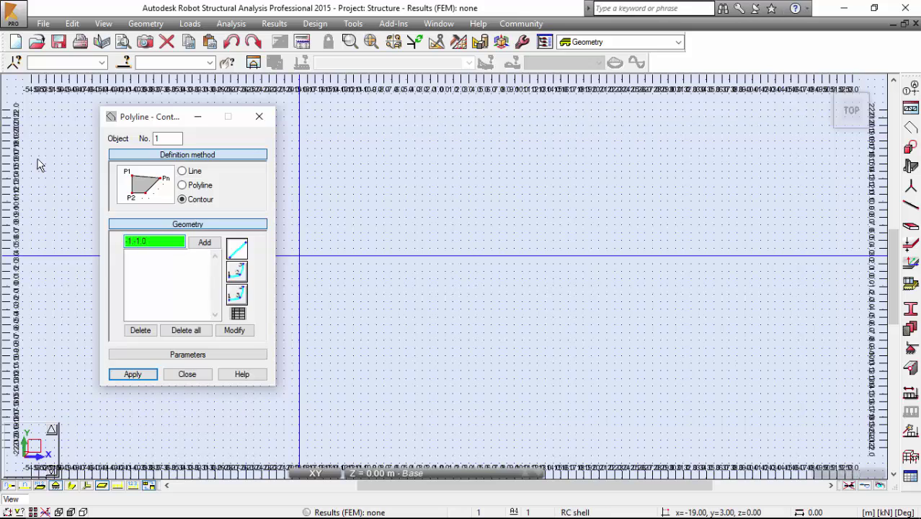
click(204, 243)
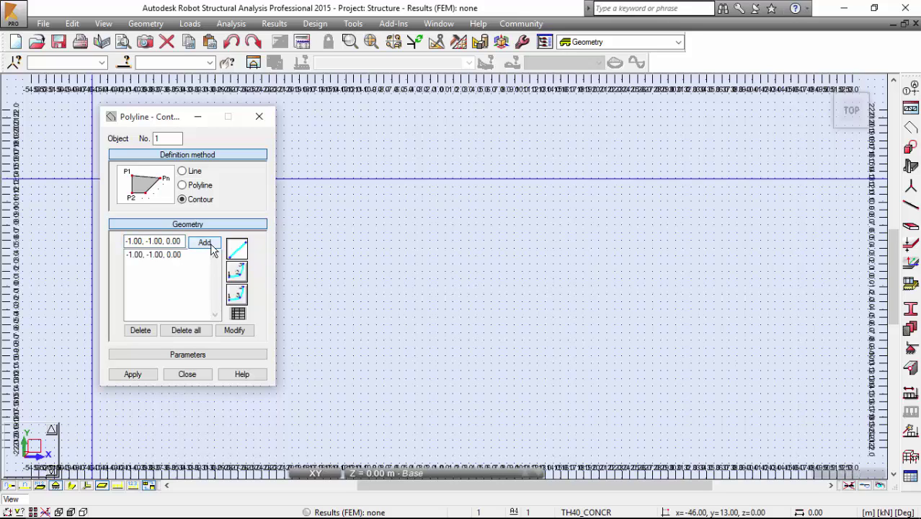
click(161, 241)
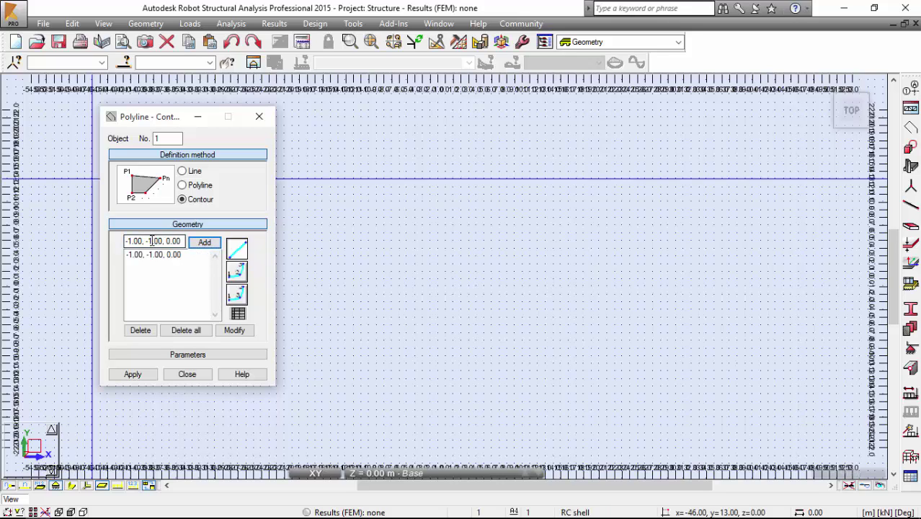
text(1;1;0)
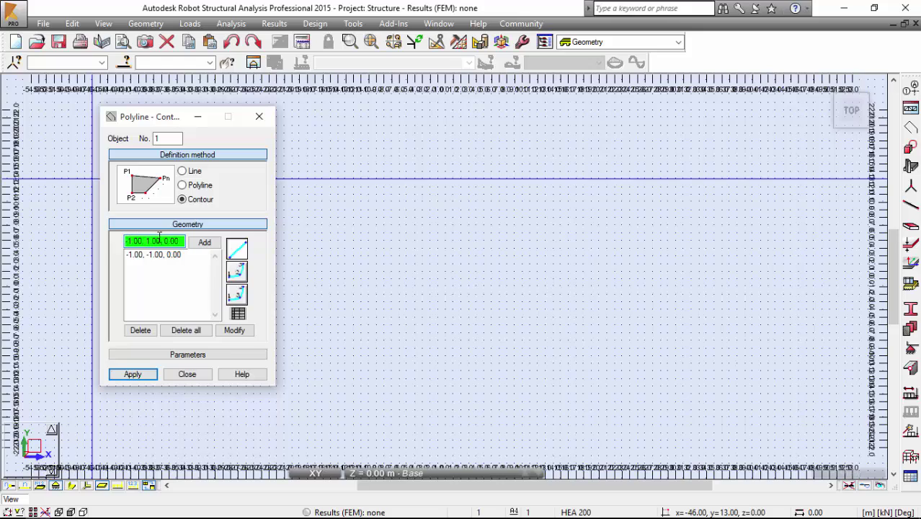
click(205, 243)
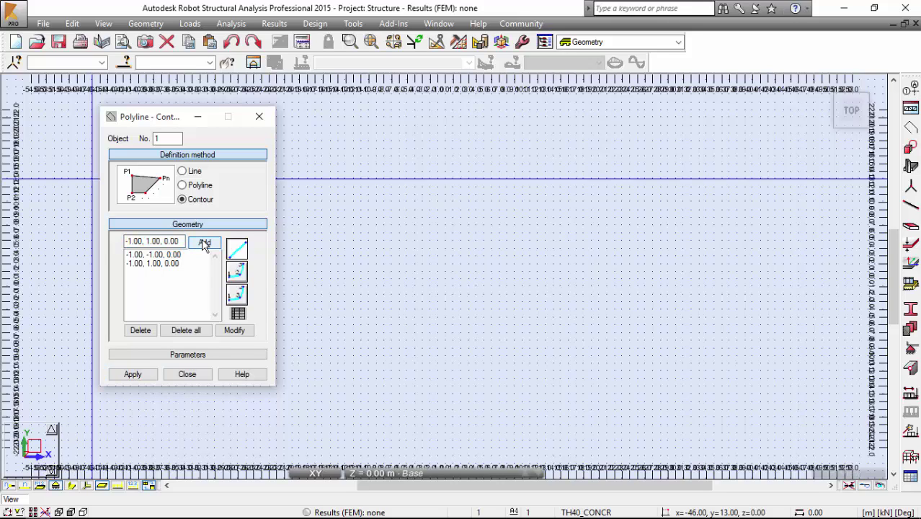
Add contour points (1, 1, 0) and (1, -1, 0), and close the square back at (-1, -1, 0)
click(128, 242)
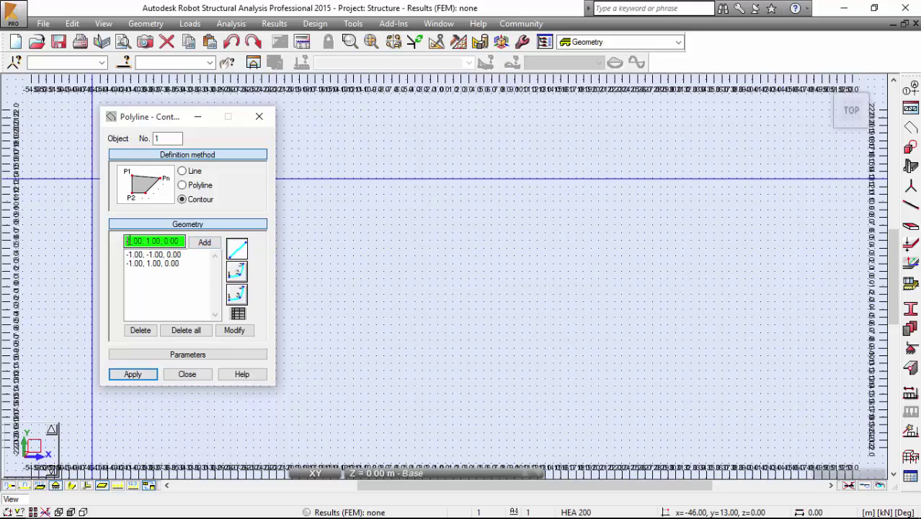
key(Delete)
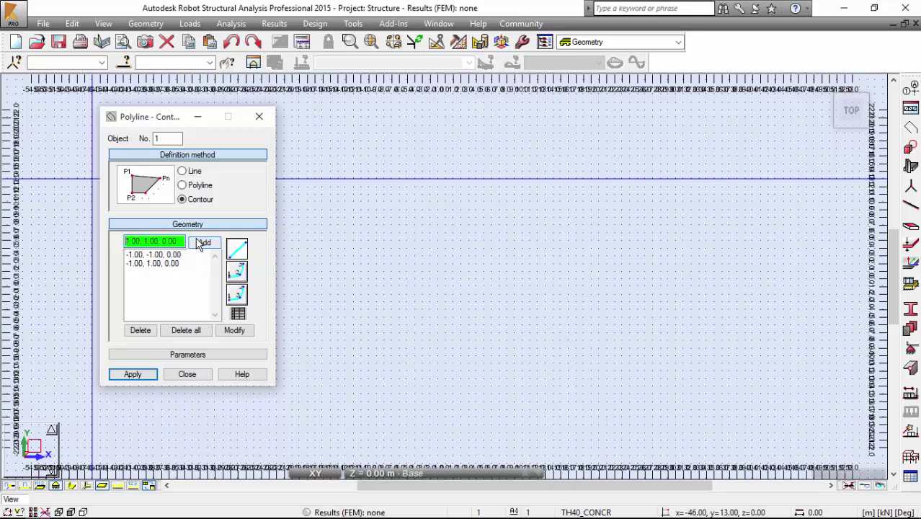
click(202, 243)
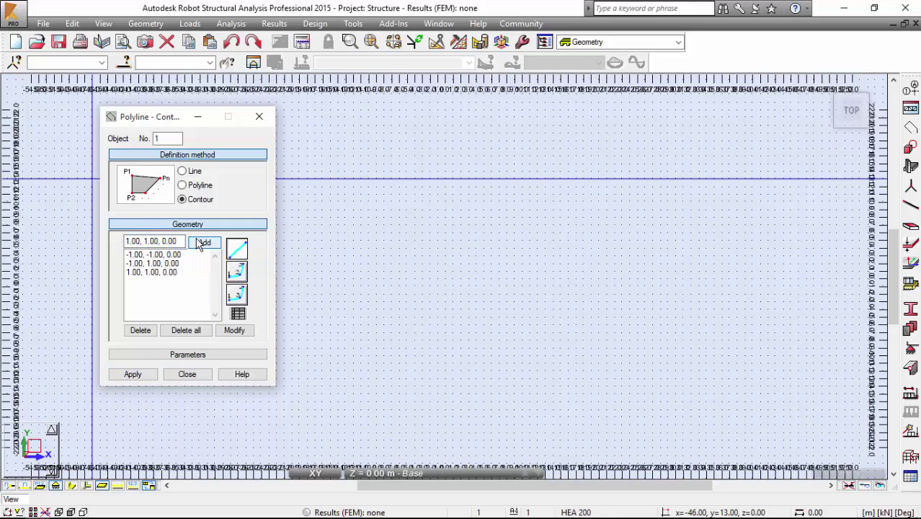
click(171, 240)
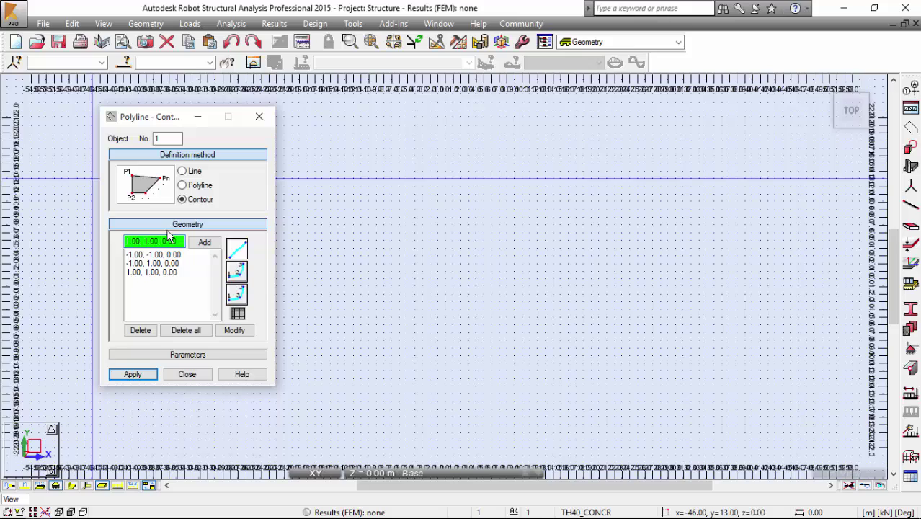
click(205, 243)
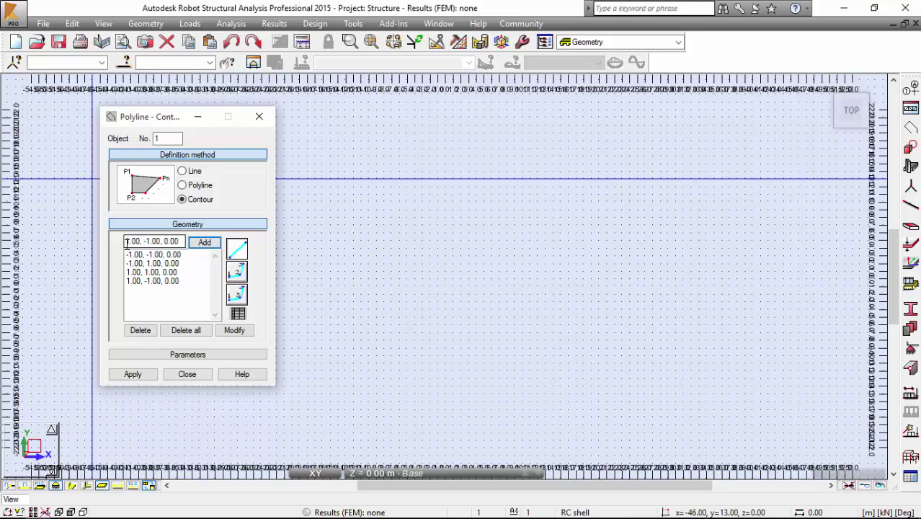
click(129, 242)
click(176, 242)
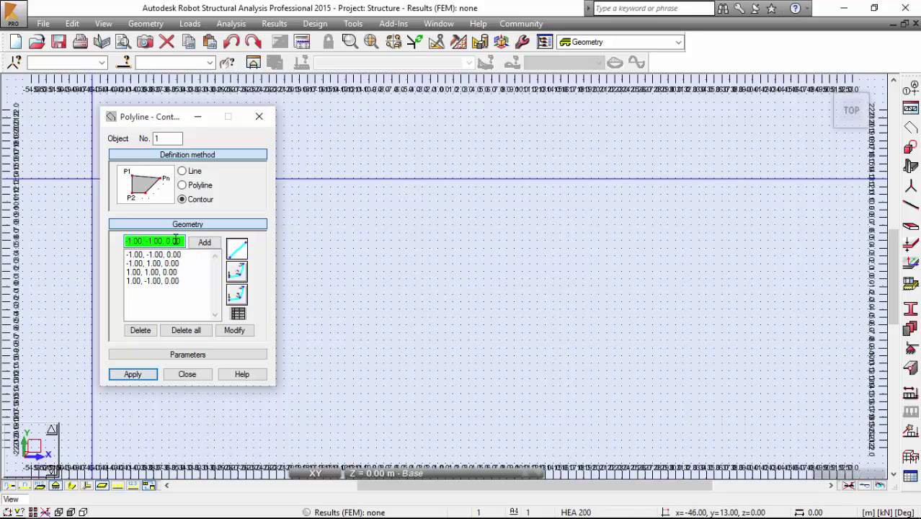
click(209, 242)
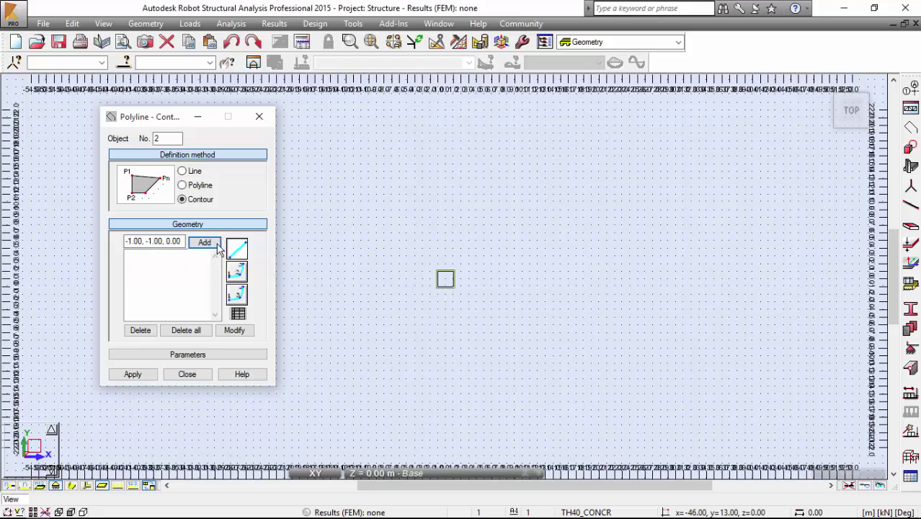
Close the contour definition and show the square in the 3D projection, oriented to the home isometric view
click(187, 374)
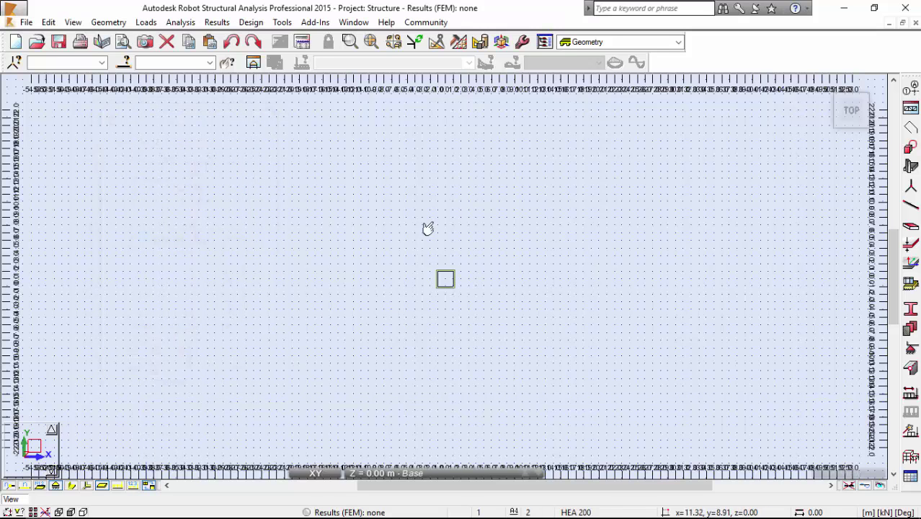
scroll(403, 303, up, 2)
scroll(418, 292, up, 4)
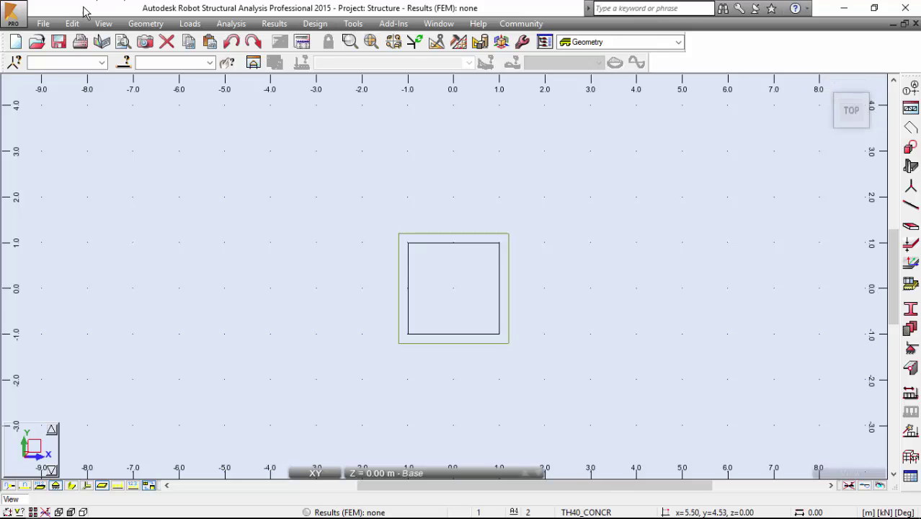
click(103, 23)
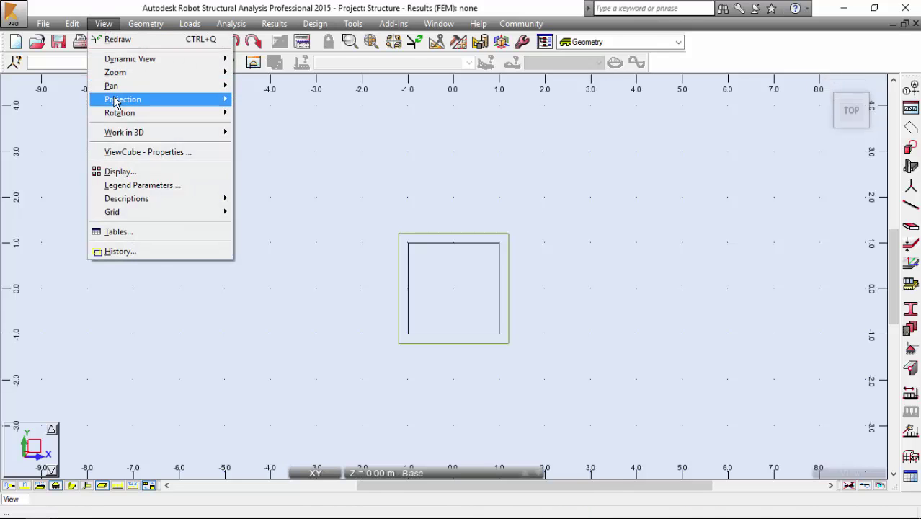
mouse_move(152, 101)
click(255, 193)
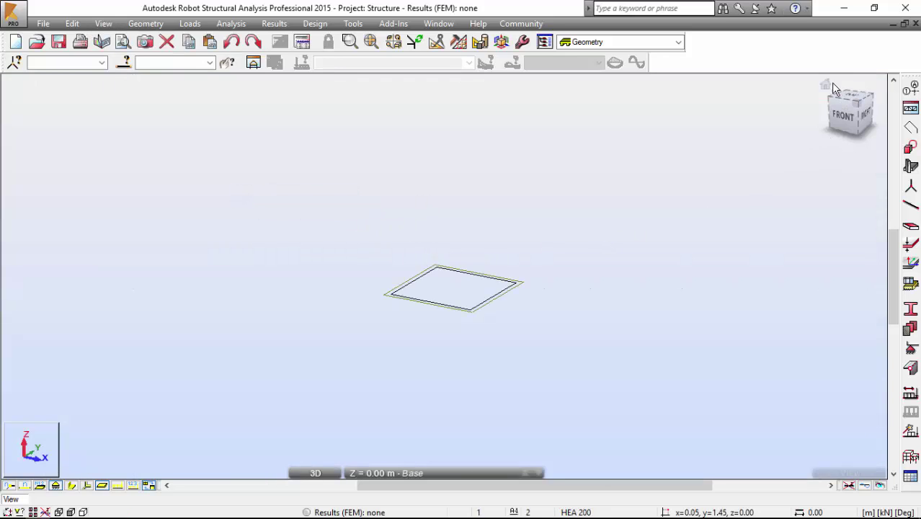
click(826, 87)
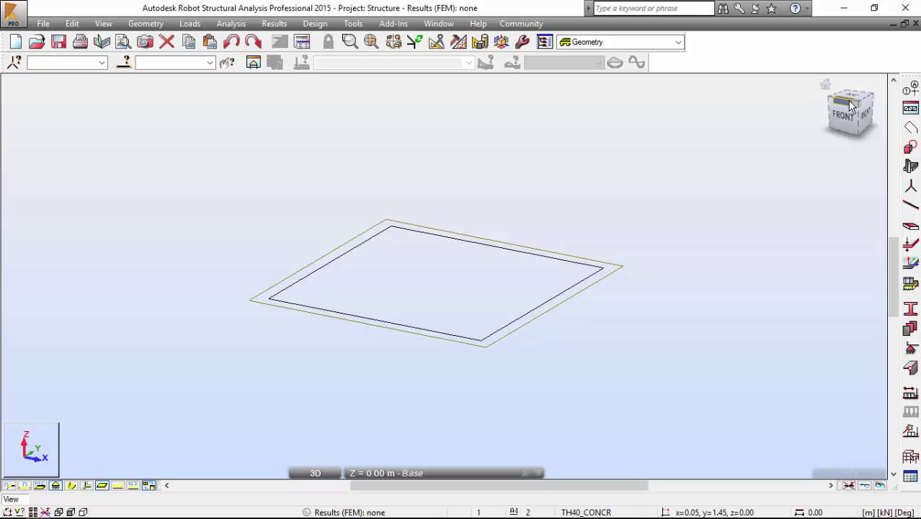
click(827, 85)
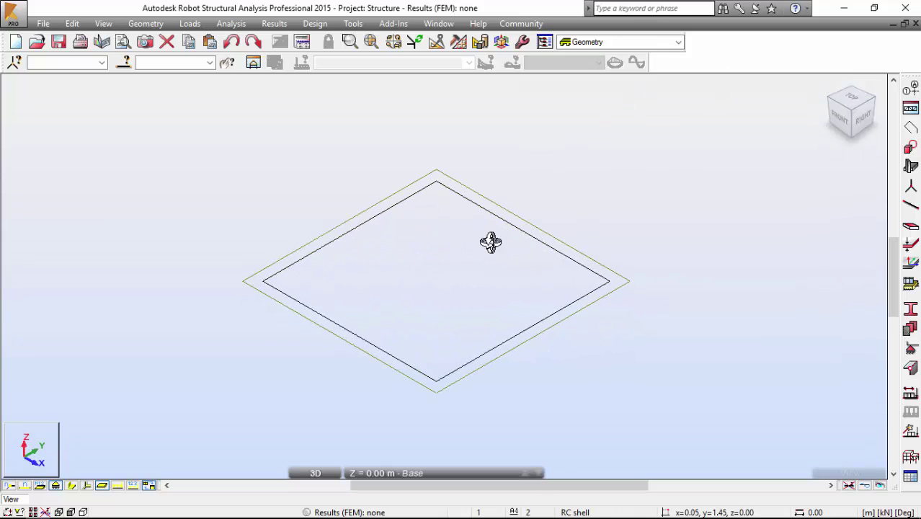
scroll(433, 212, down, 3)
middle_drag(389, 177, 439, 185)
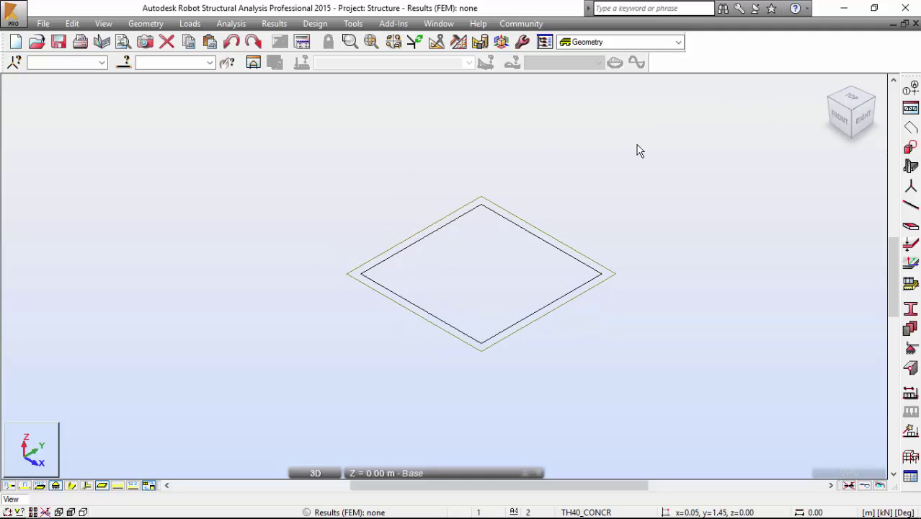
Open Object Modification for the square contour and add an Extrude modification to it
click(74, 25)
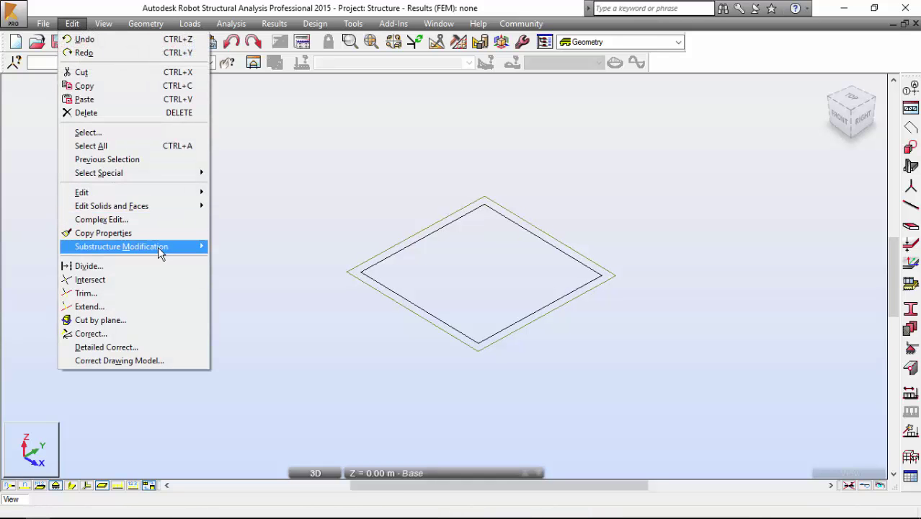
mouse_move(162, 249)
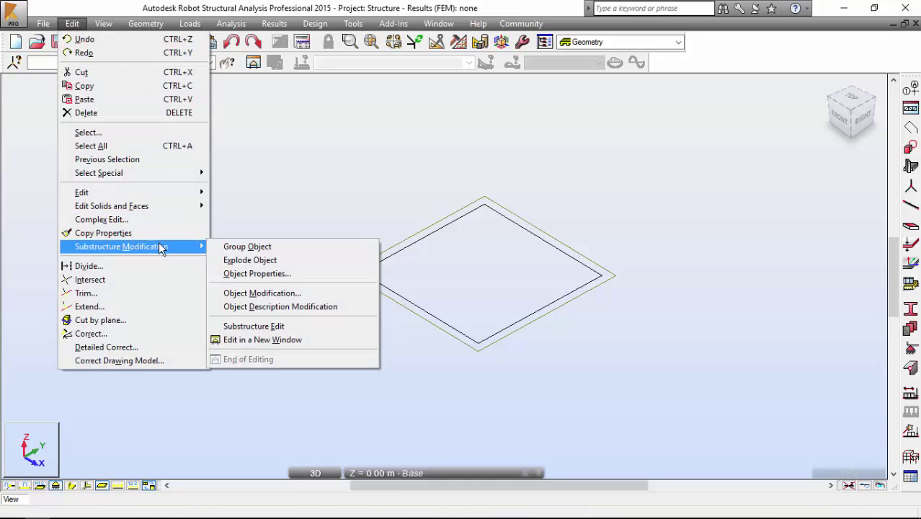
click(261, 292)
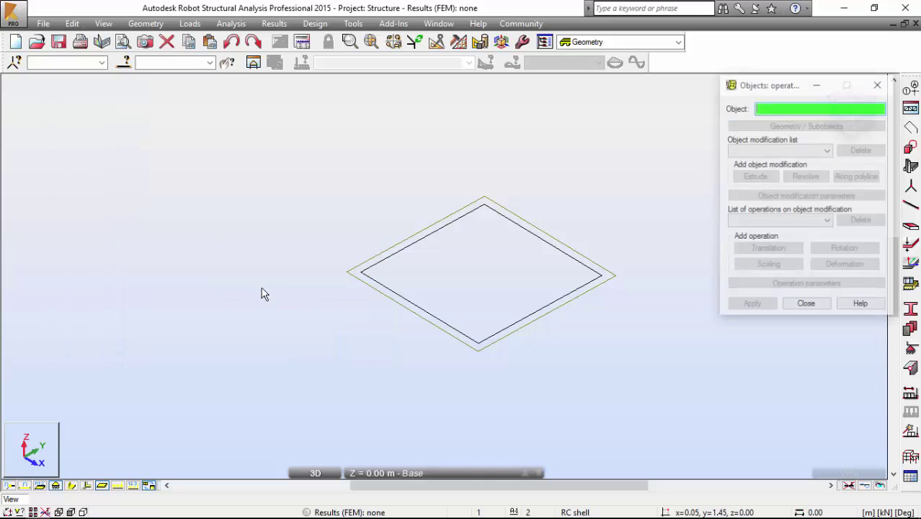
click(422, 246)
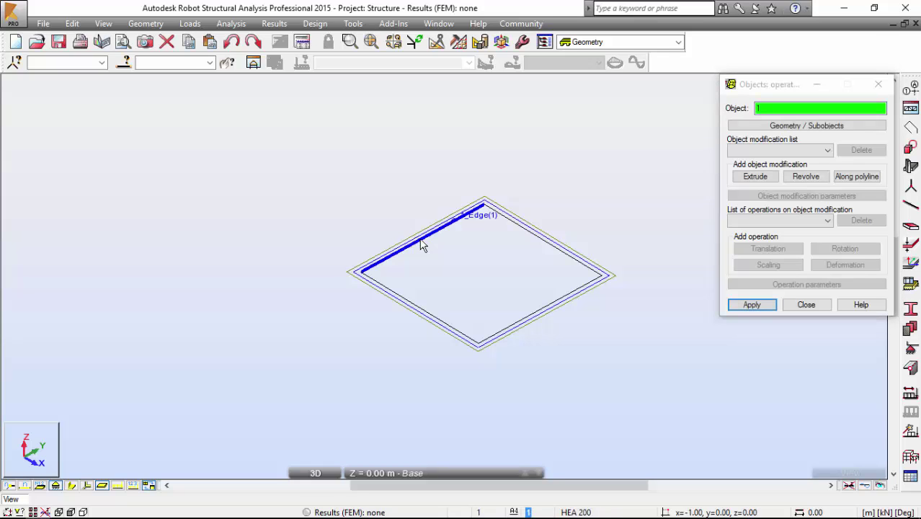
click(756, 179)
click(756, 178)
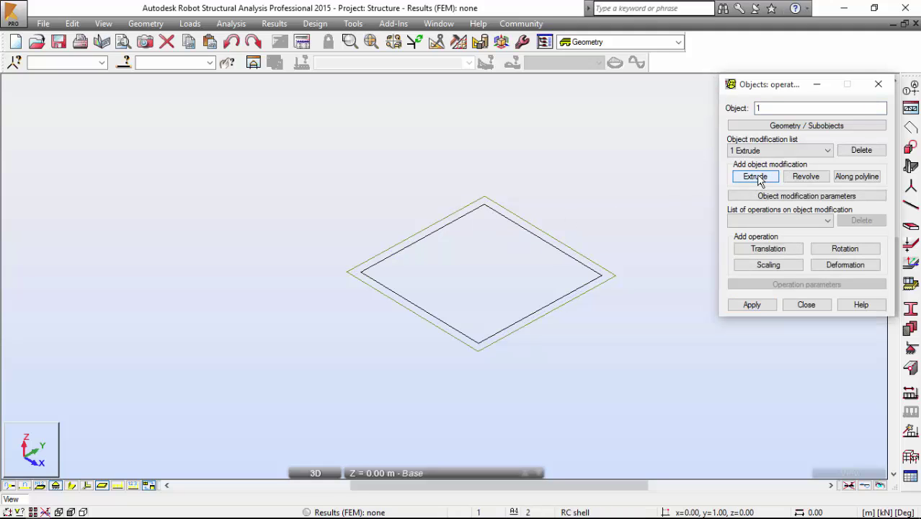
Define the extrusion parallel to the Z axis with a length of 5 m and a division number of 5
click(790, 196)
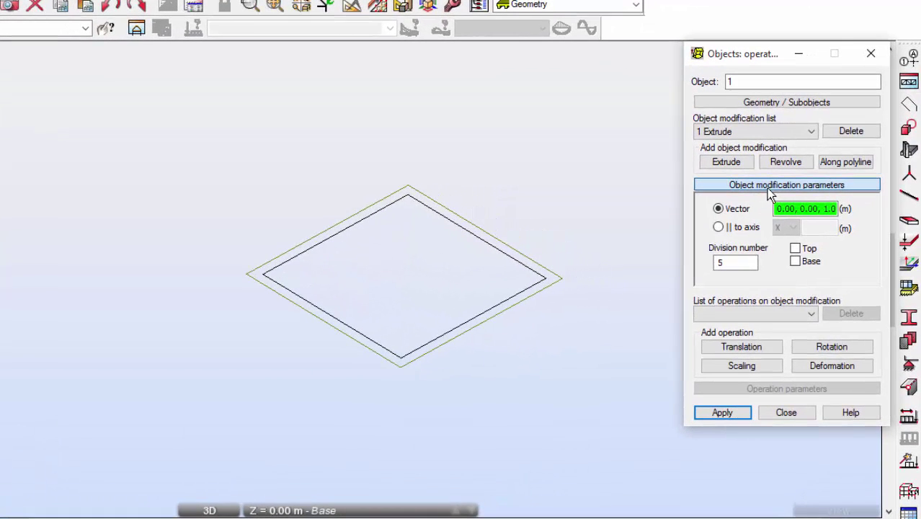
click(741, 228)
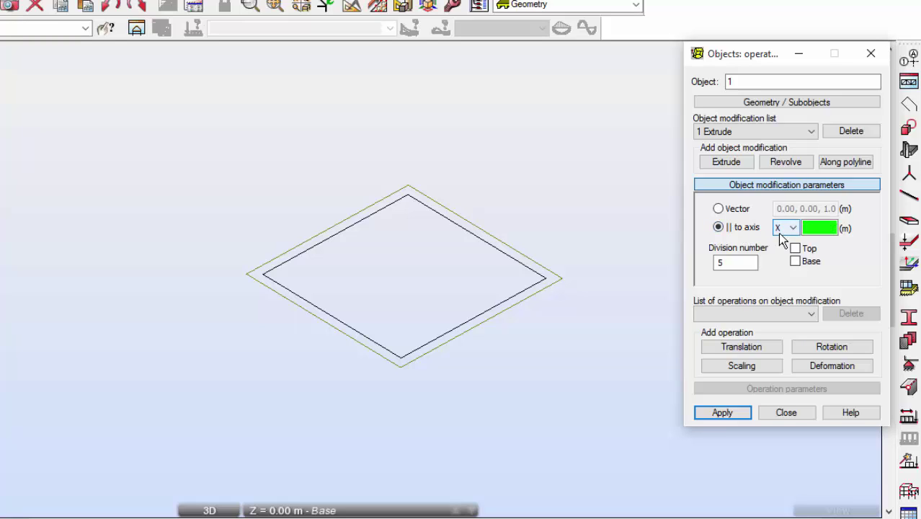
click(780, 229)
click(783, 262)
click(828, 229)
click(736, 267)
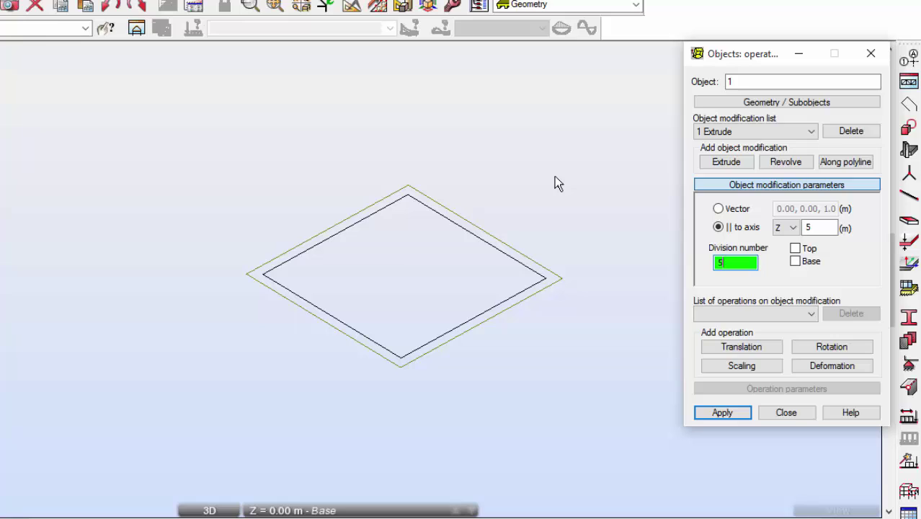
drag(556, 134, 477, 209)
drag(523, 222, 649, 167)
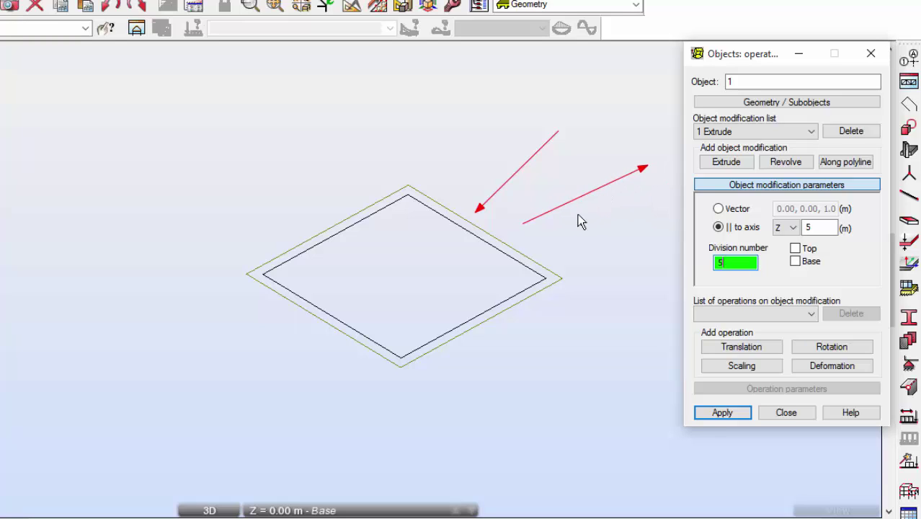
key(Escape)
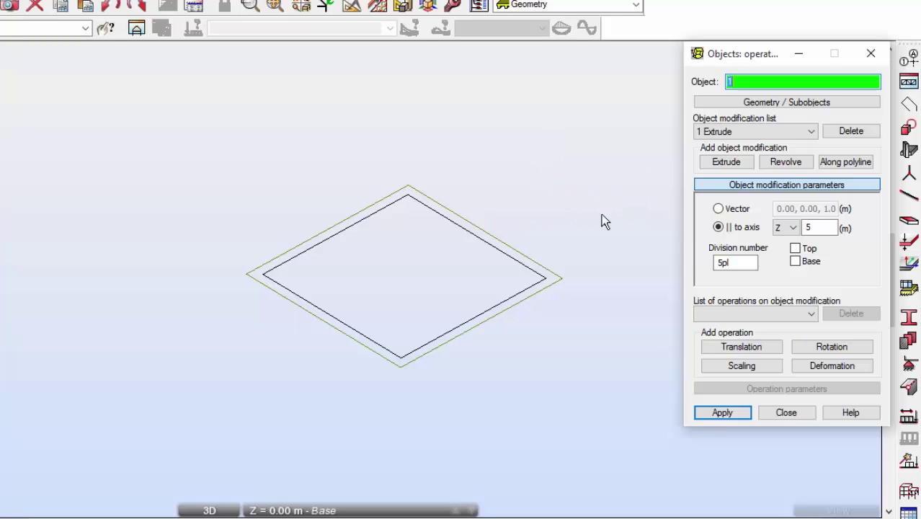
Correct the extrusion's division number to 5 and apply the extrusion to the square contour
click(736, 258)
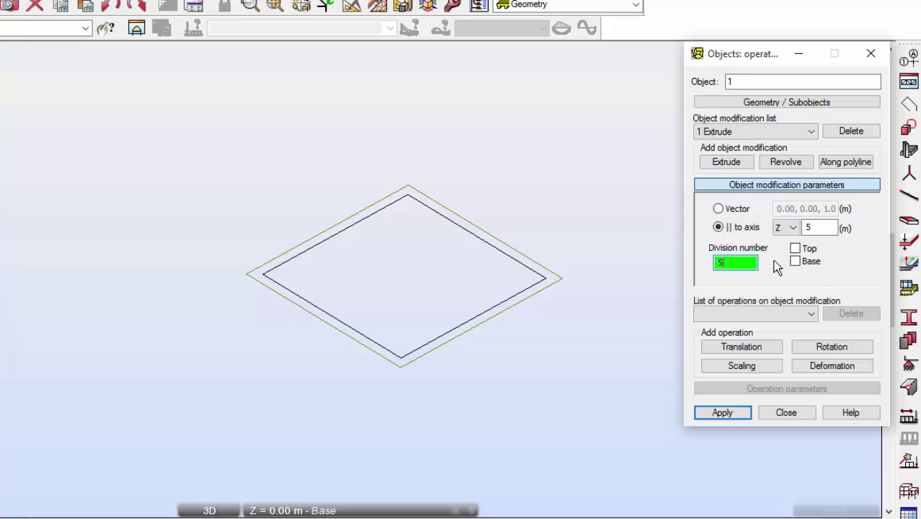
click(712, 414)
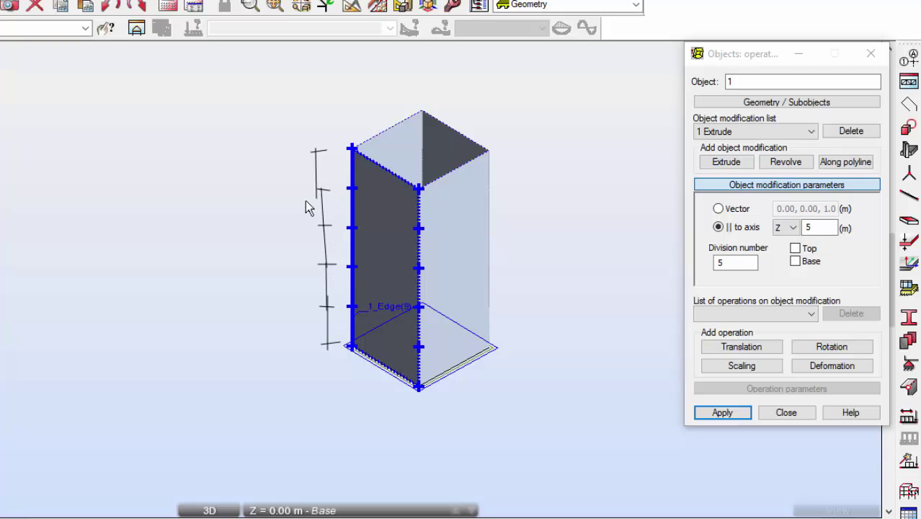
click(327, 201)
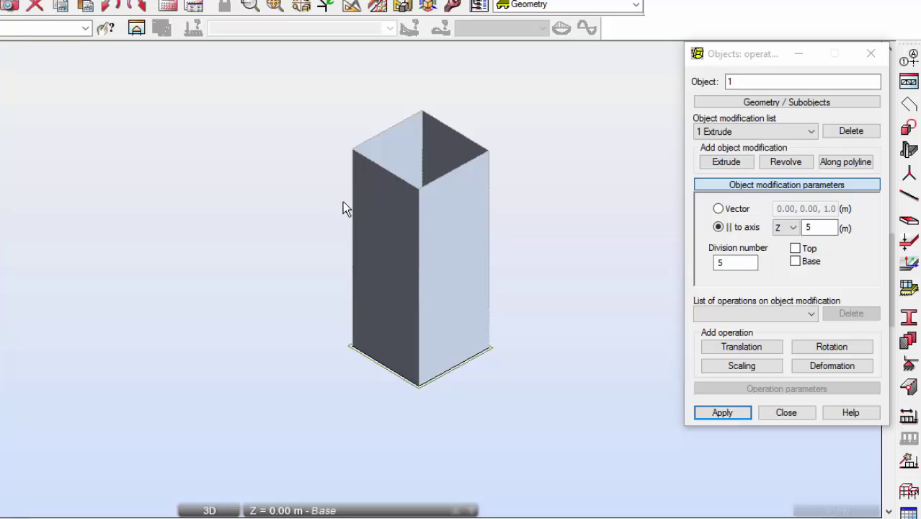
Add a Scaling operation to the extrusion, select object 1 in the model and expand the operation parameters
click(748, 365)
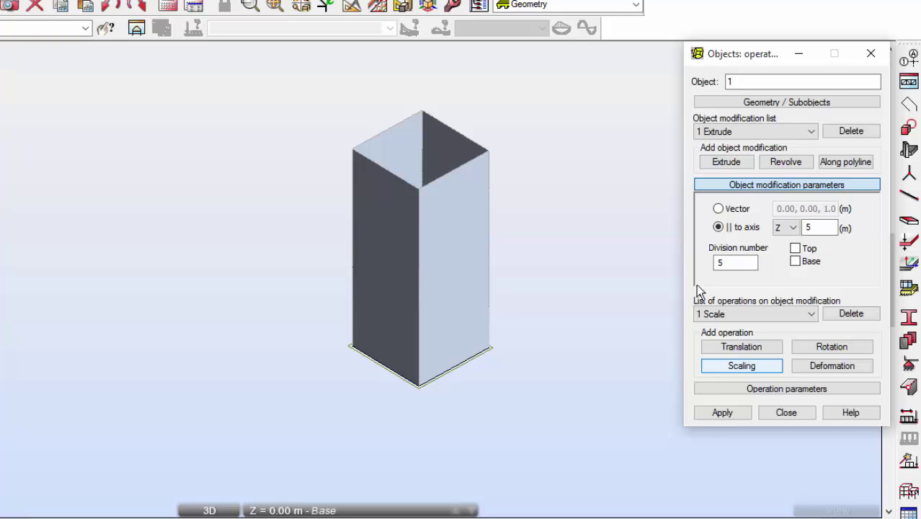
click(36, 29)
text(1)
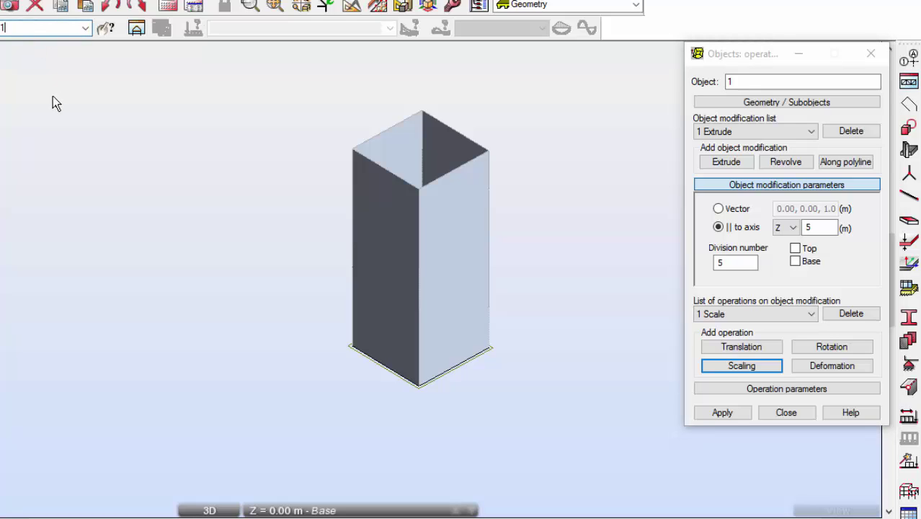
key(Return)
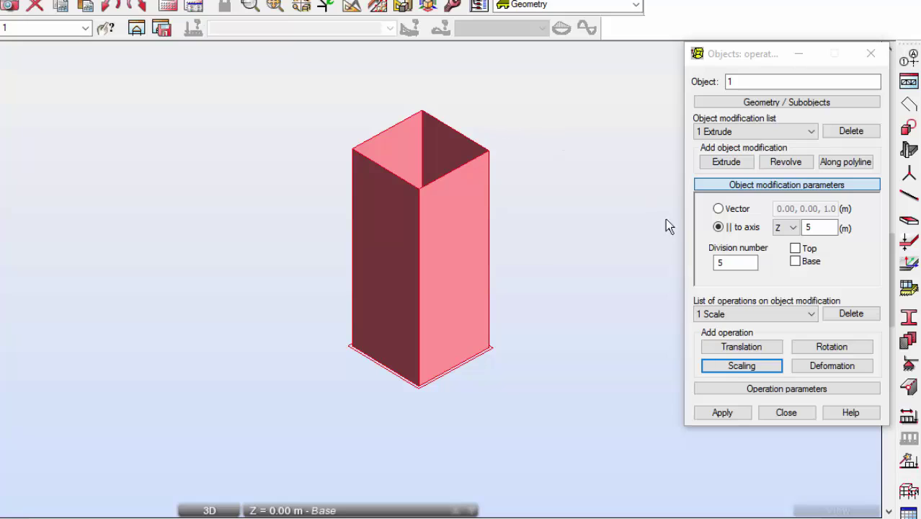
click(740, 367)
click(761, 389)
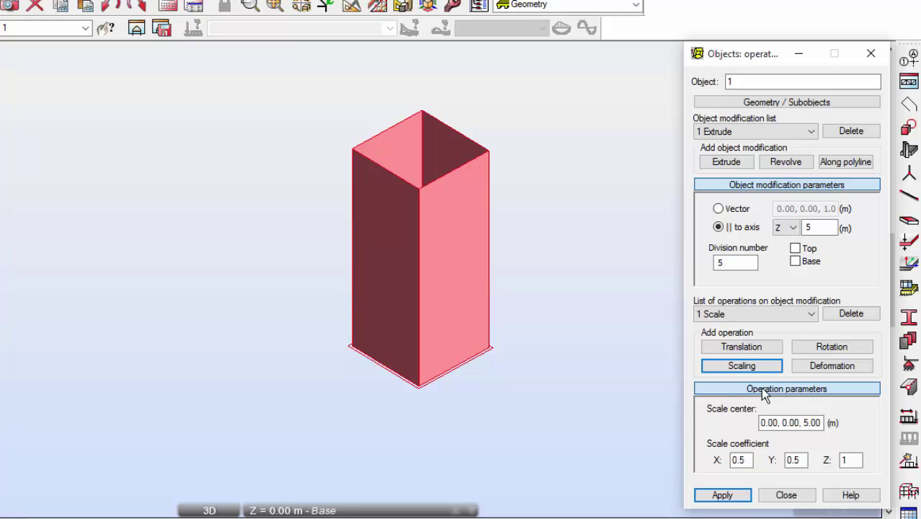
Set the scale coefficients to 3 in X and Y with the scale center at (0, 0, 0), and apply the scaling
double_click(740, 459)
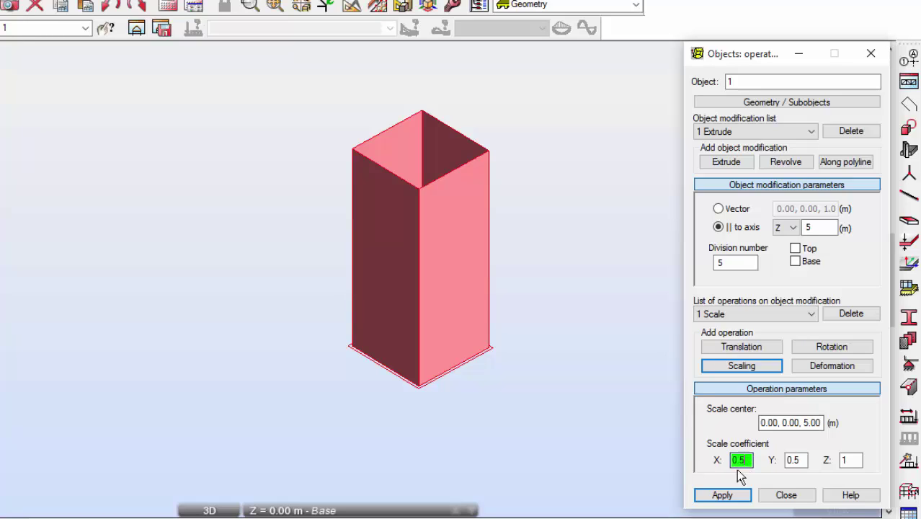
text(3)
key(Tab)
text(3)
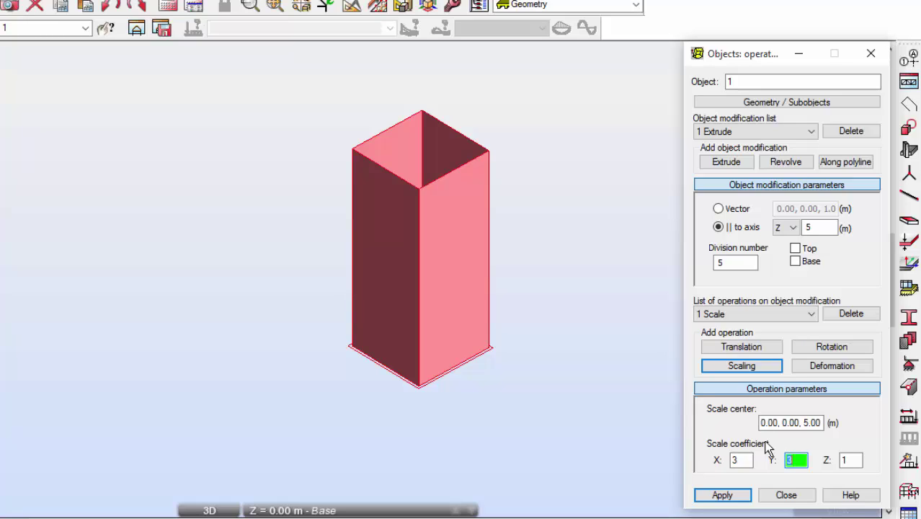
double_click(814, 422)
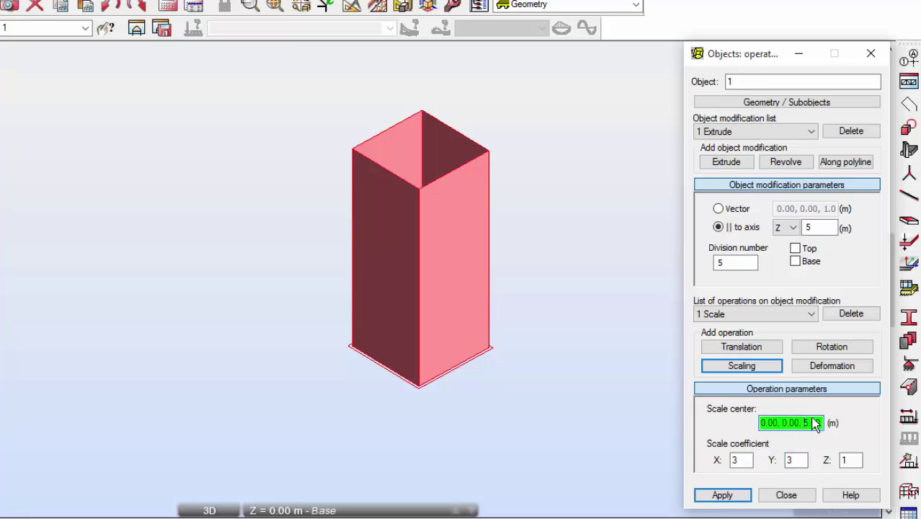
text(0)
click(742, 494)
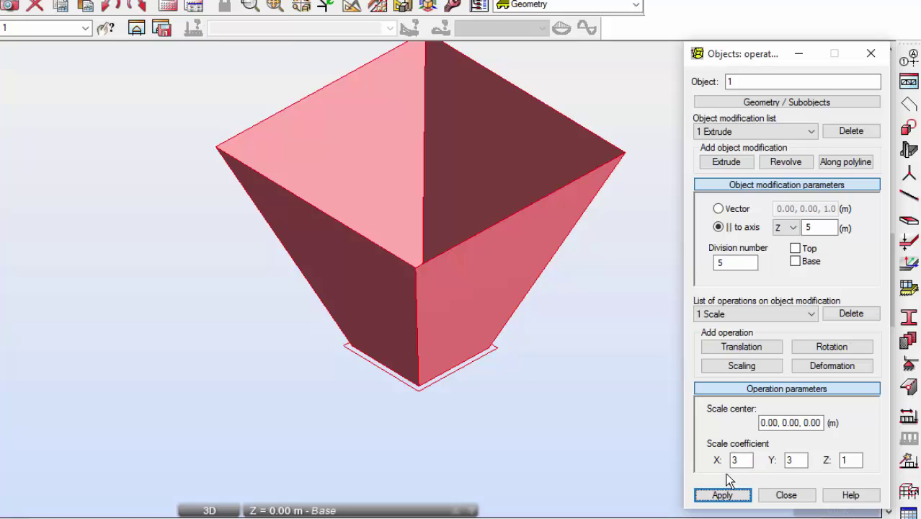
Add a second extrusion to the object parallel to Z, 10 m long with 10 divisions, and apply it
click(729, 163)
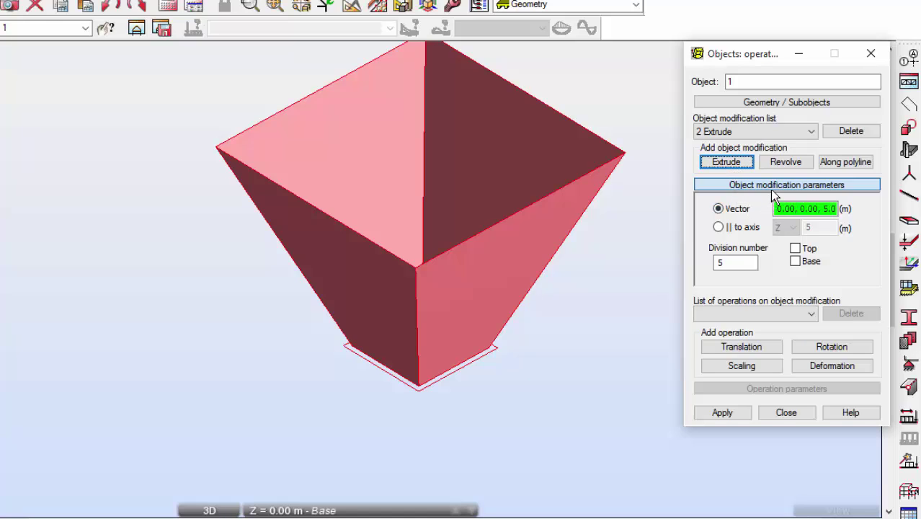
click(729, 227)
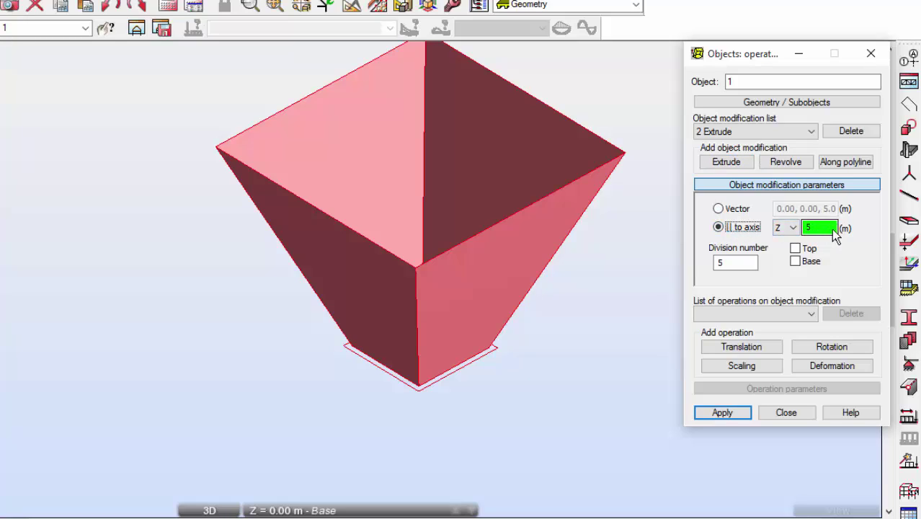
double_click(803, 227)
text(10)
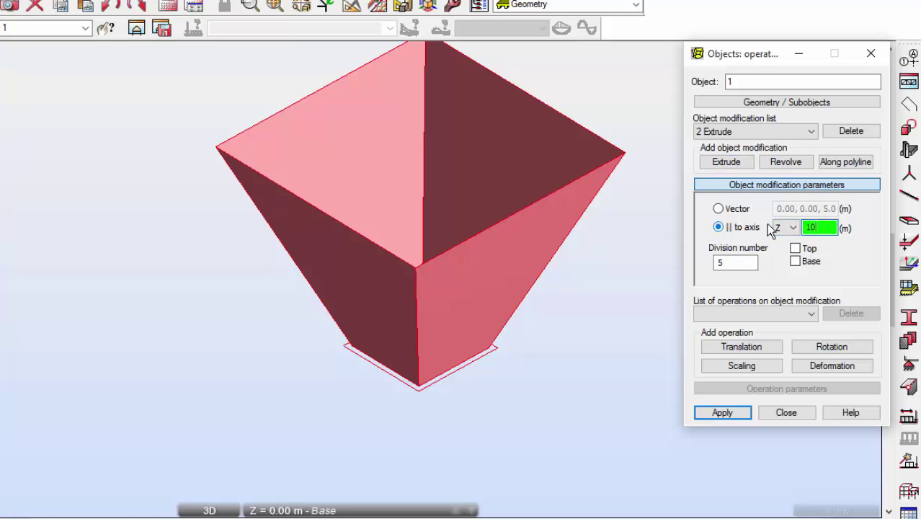
double_click(742, 260)
text(10)
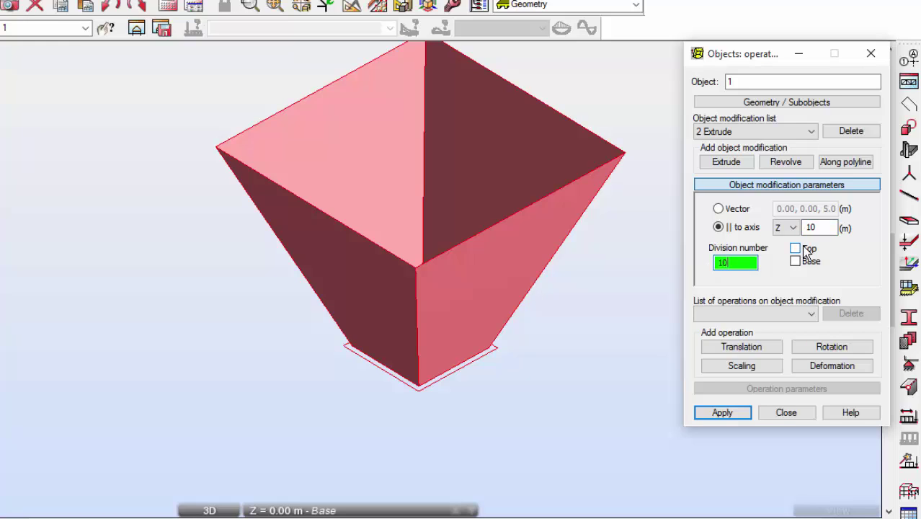
click(722, 413)
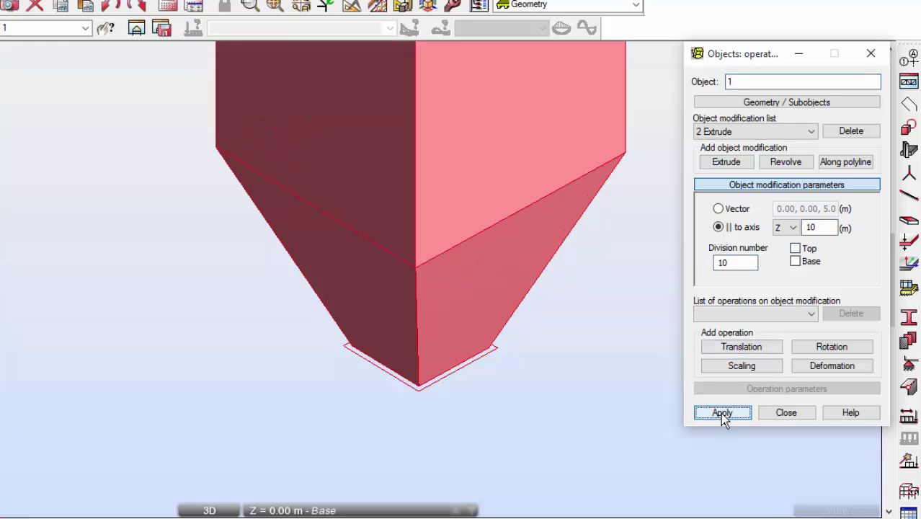
scroll(501, 317, down, 4)
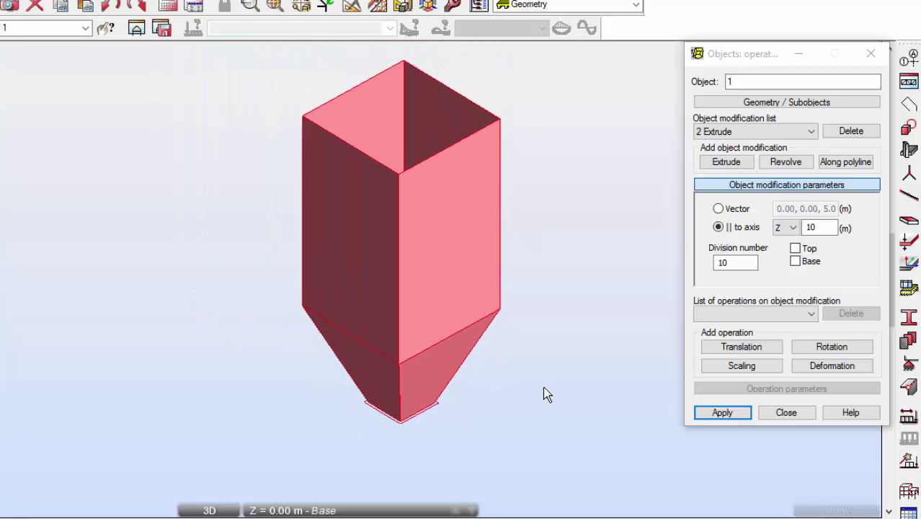
mouse_move(433, 387)
mouse_down()
mouse_move(351, 427)
mouse_move(418, 382)
mouse_up()
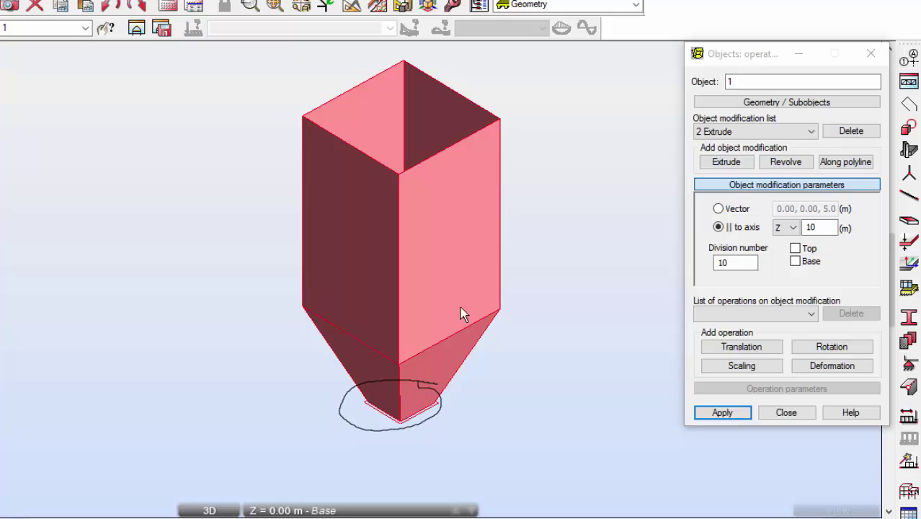
mouse_move(479, 377)
mouse_down()
mouse_move(478, 345)
mouse_move(483, 353)
mouse_up()
drag(286, 294, 370, 356)
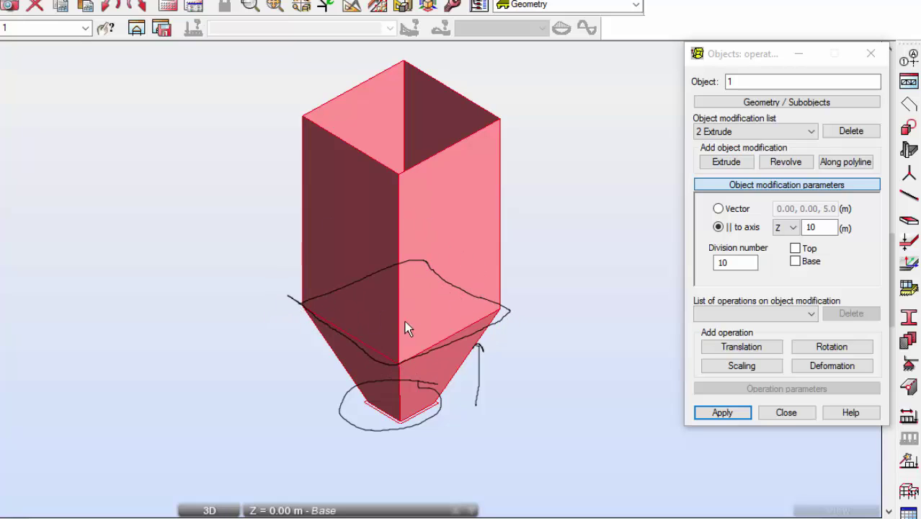
drag(529, 324, 534, 133)
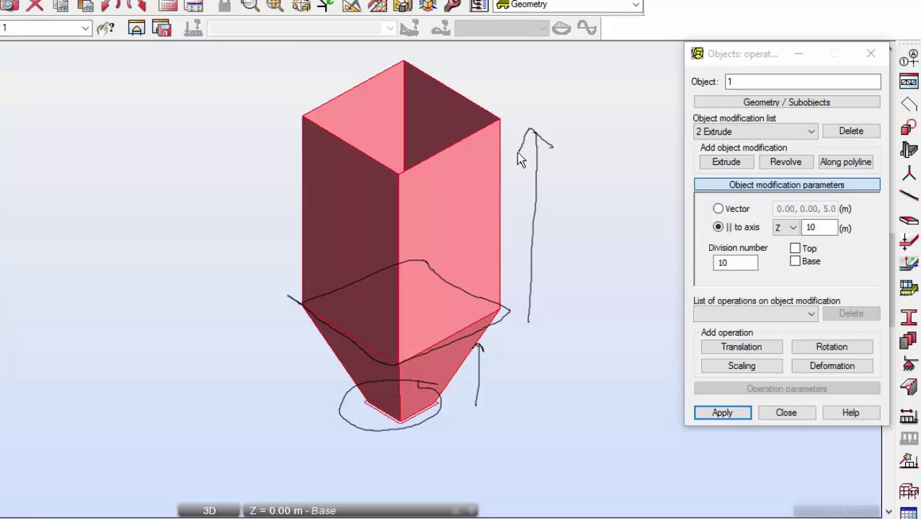
key(Escape)
Close the object operations and assign the TH30_CONCR thickness to panel 1, the entire silo shell
click(799, 414)
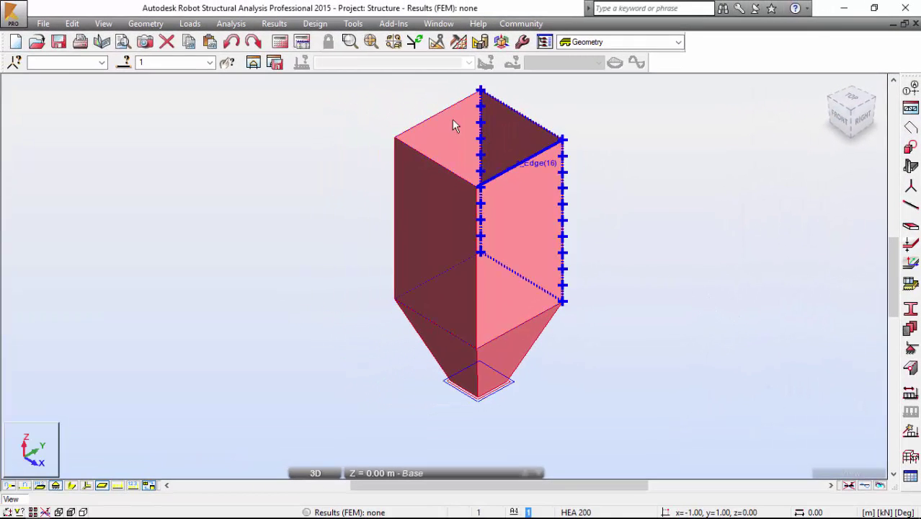
click(371, 43)
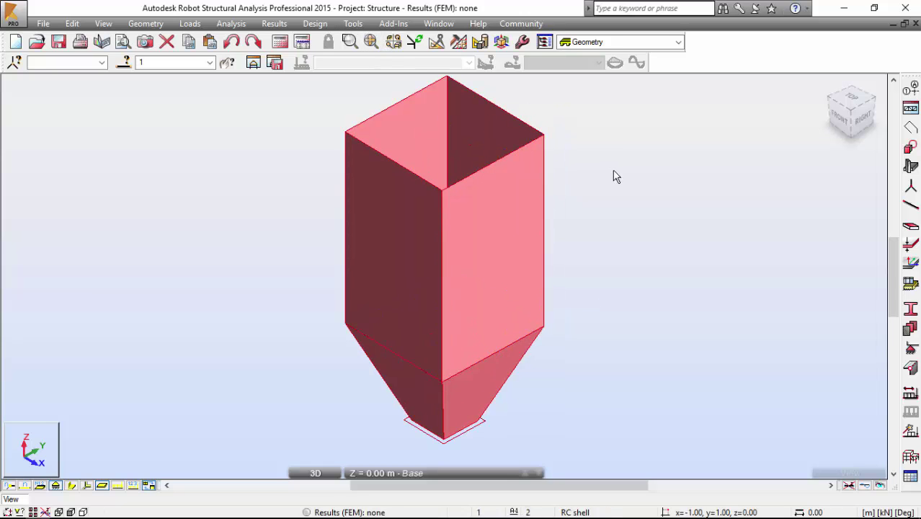
click(909, 229)
drag(559, 81, 667, 87)
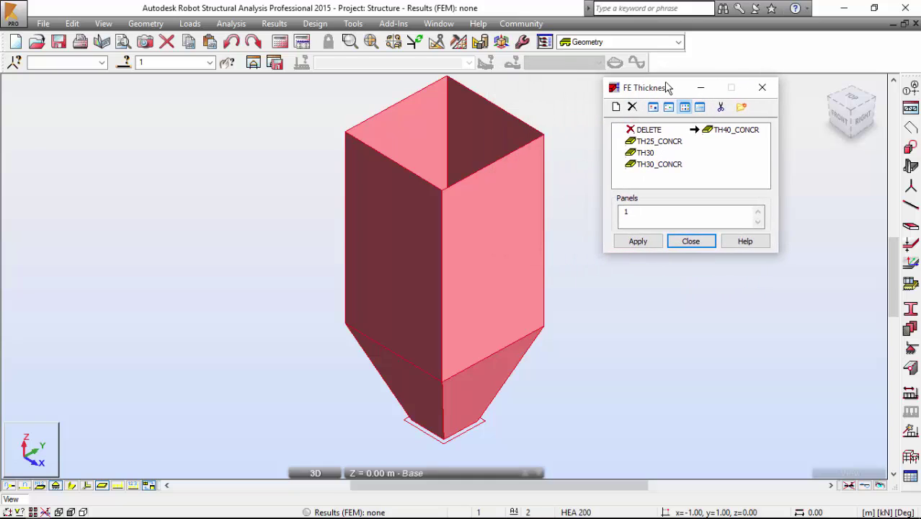
click(658, 164)
click(641, 220)
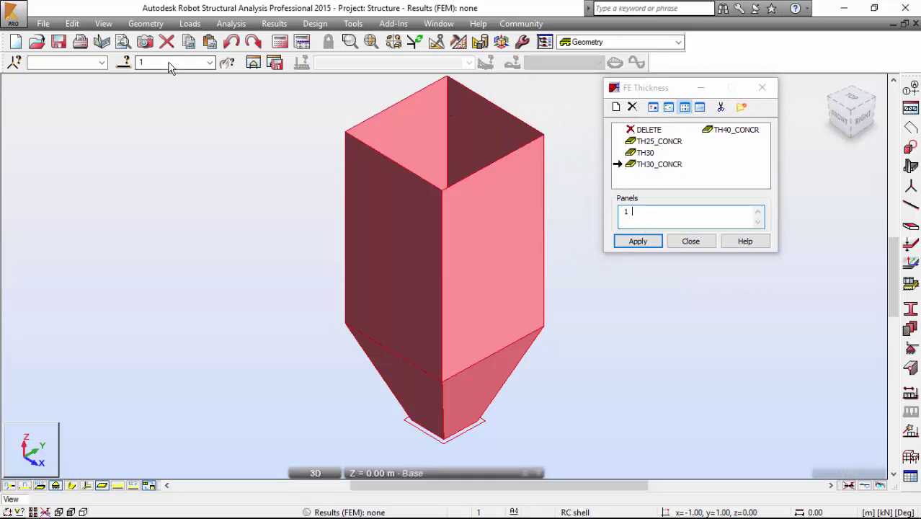
scroll(223, 123, down, 3)
drag(216, 83, 500, 356)
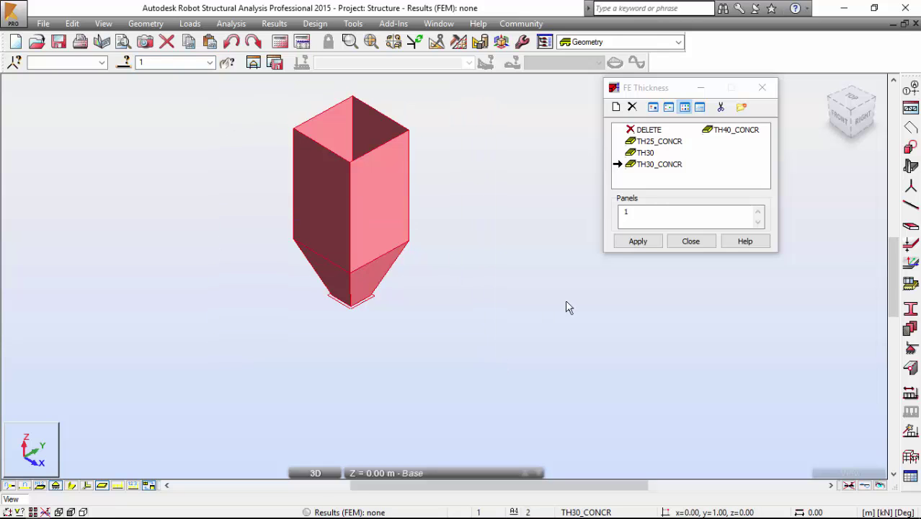
click(634, 242)
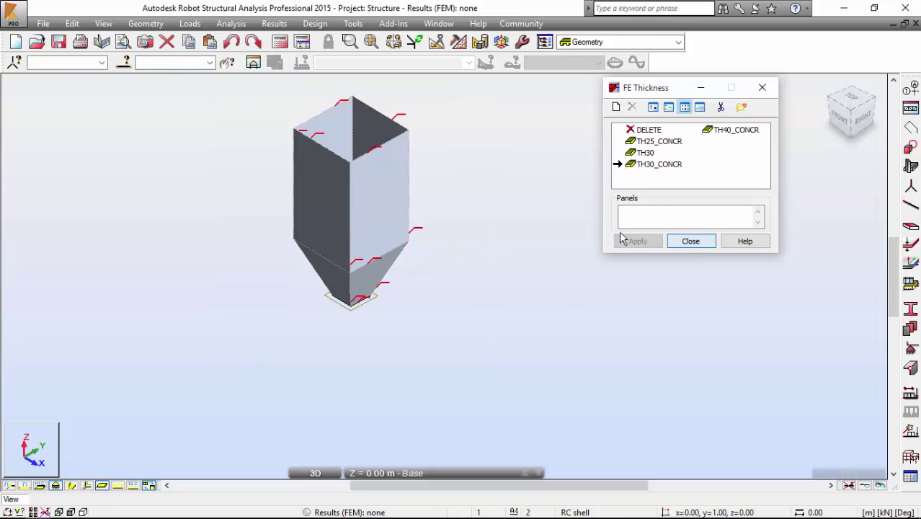
click(690, 241)
middle_drag(437, 148, 434, 171)
scroll(435, 172, up, 3)
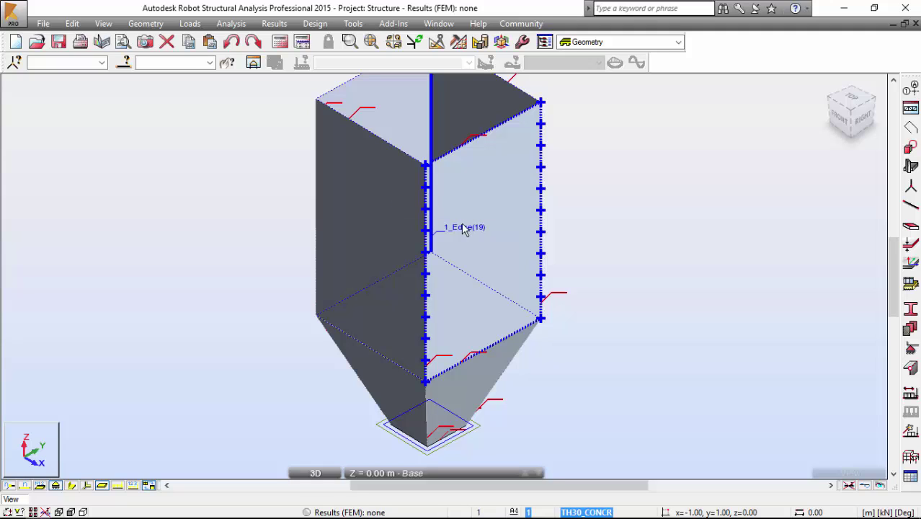
scroll(657, 360, down, 2)
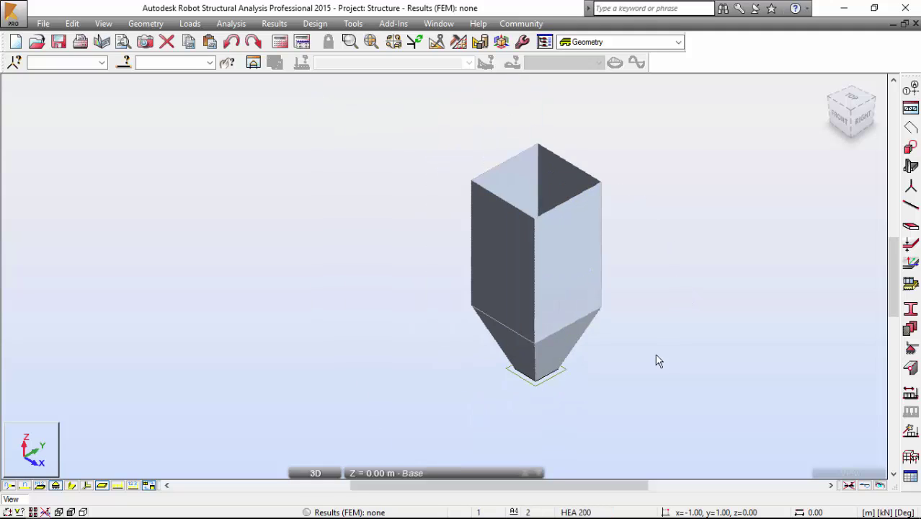
middle_drag(657, 361, 563, 294)
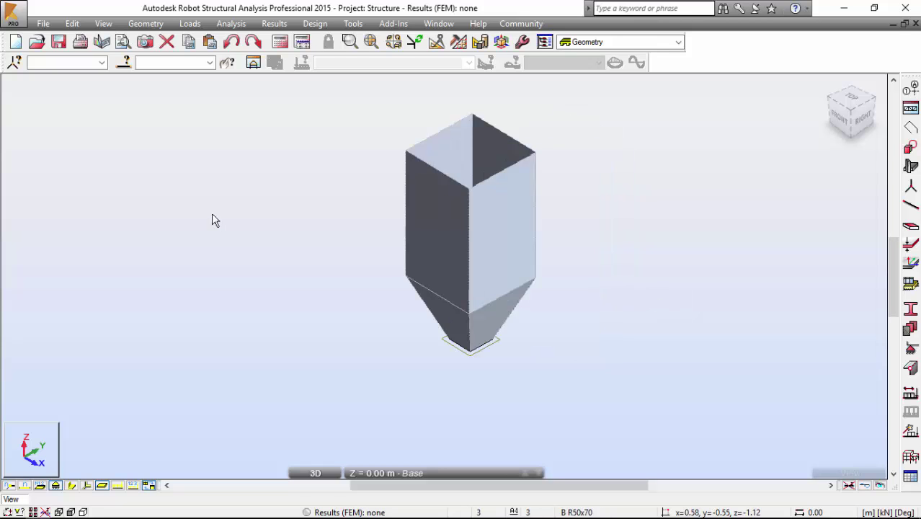
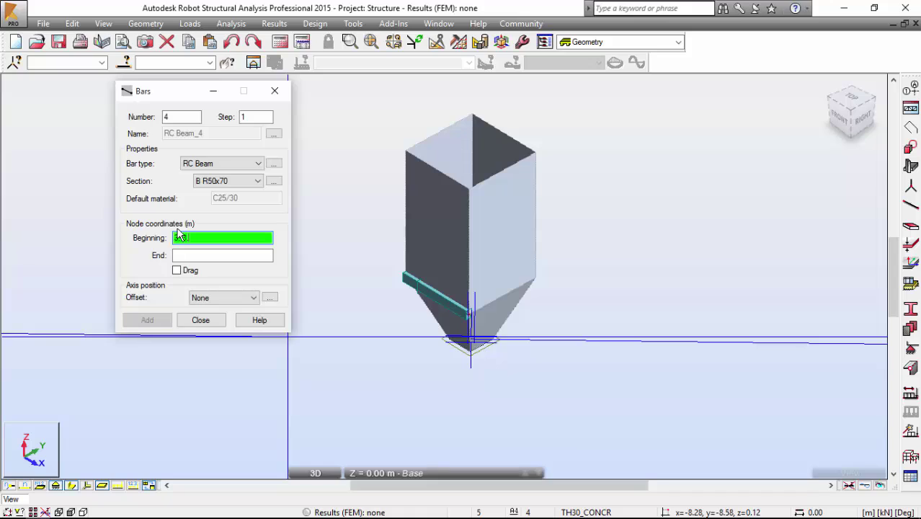
Add the second B R50x70 RC beam along the adjacent hopper-top edge at Z = 5 m, ending at (3, 3, 5)
text(,5)
key(Tab)
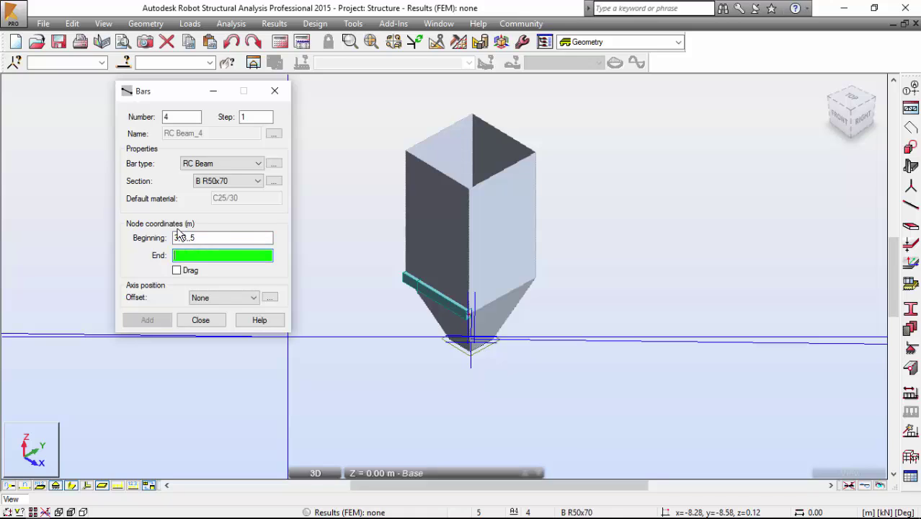
text(3,3)
key(Return)
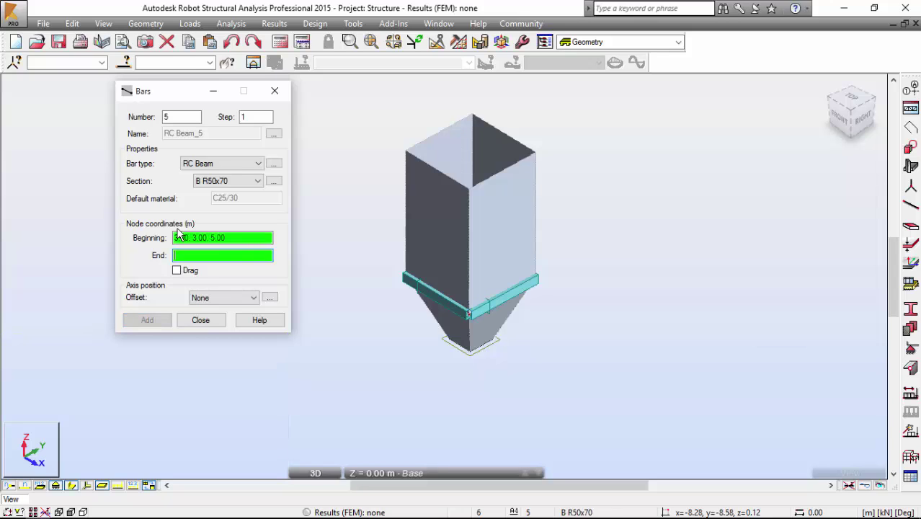
Complete the beam ring with RC beams from (3, 3, 5) to (-3, 3, 5) and from there to (-3, -3, 5)
text(-3,-3.5)
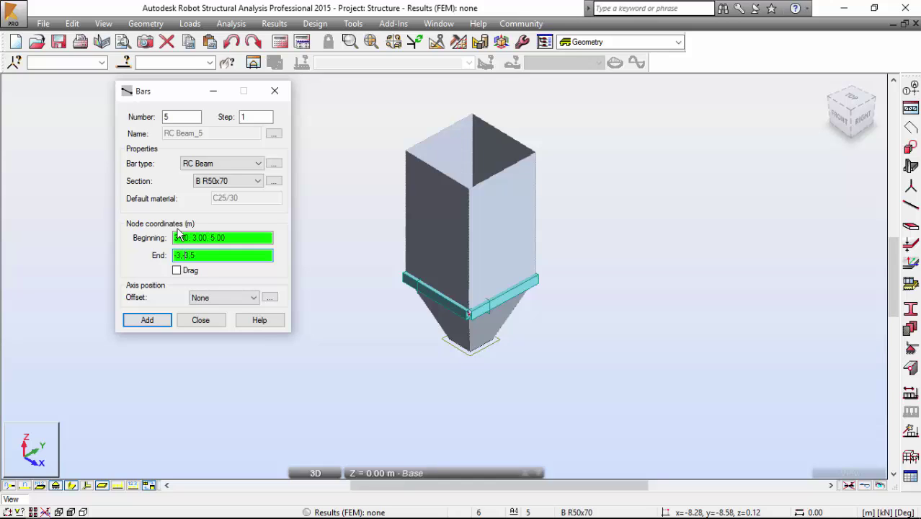
key(Return)
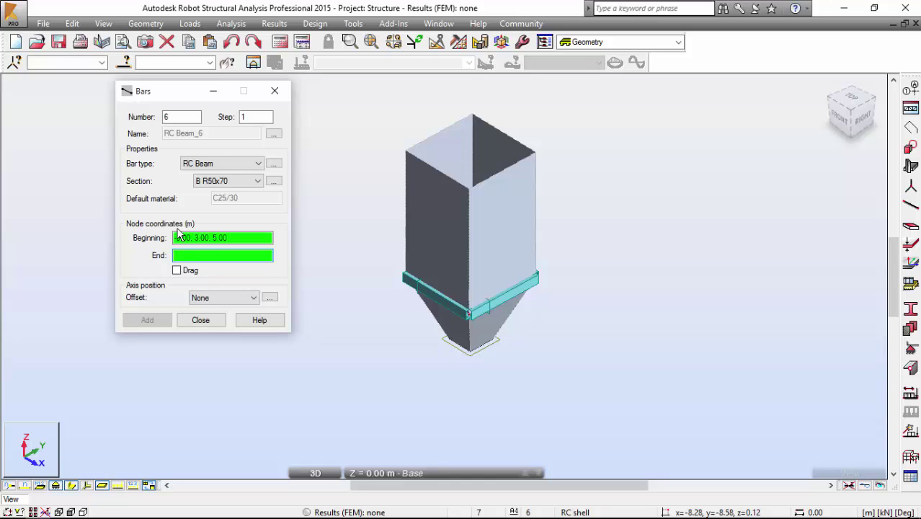
text(-3,-3,5)
key(Return)
click(202, 322)
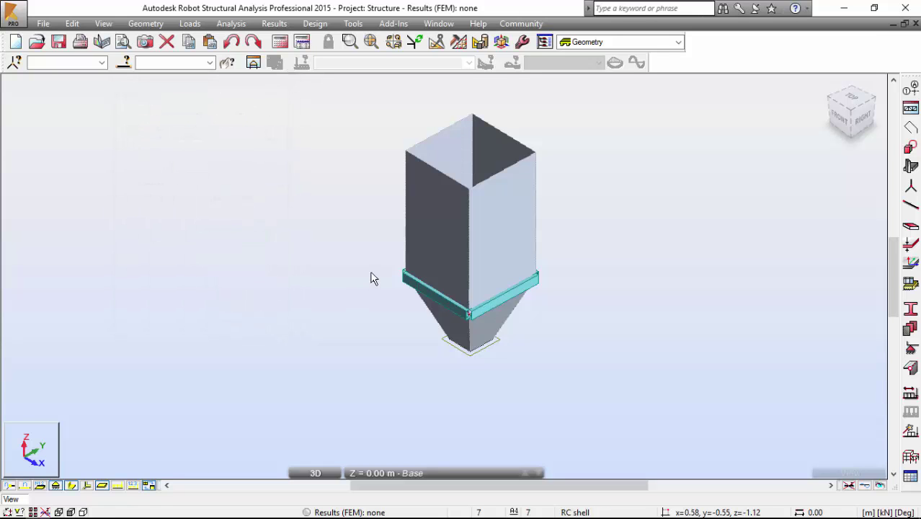
Start defining new bars and set the bar type to Column
mouse_move(371, 276)
shift+middle_down()
mouse_move(471, 261)
mouse_move(420, 238)
mouse_move(379, 278)
shift+middle_up()
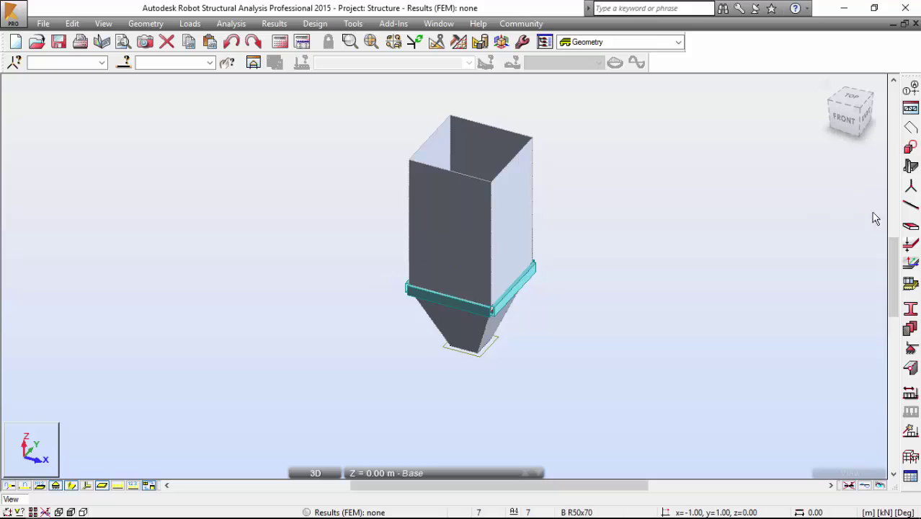
click(908, 206)
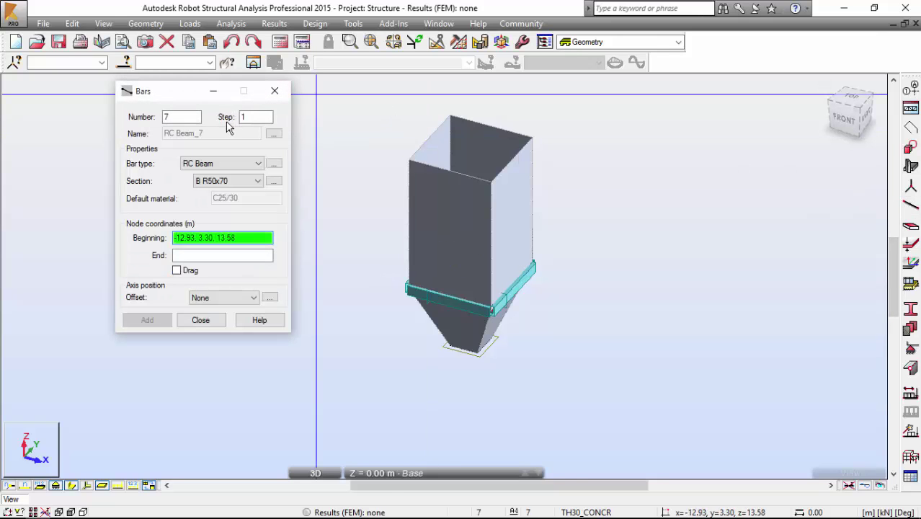
click(209, 164)
click(216, 209)
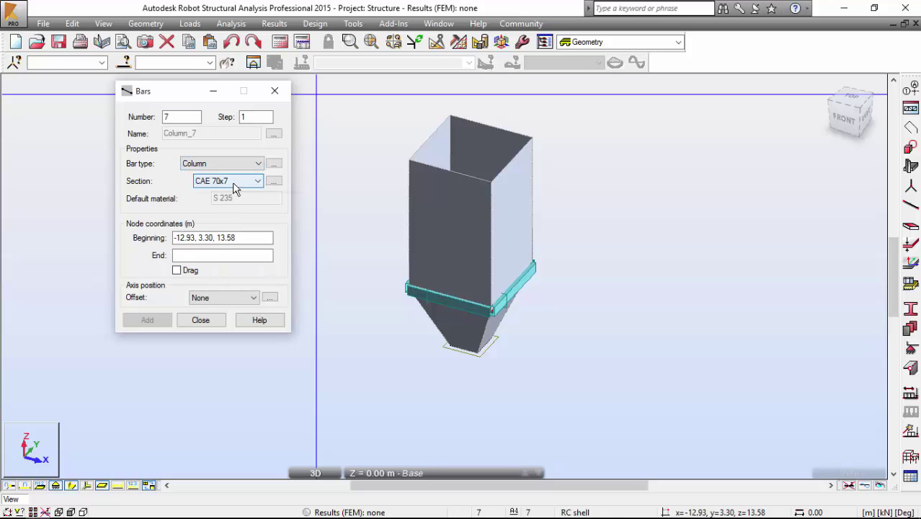
Add the steel HEB 400 section from the European database's HEB family as the column section
click(237, 185)
click(238, 185)
click(272, 181)
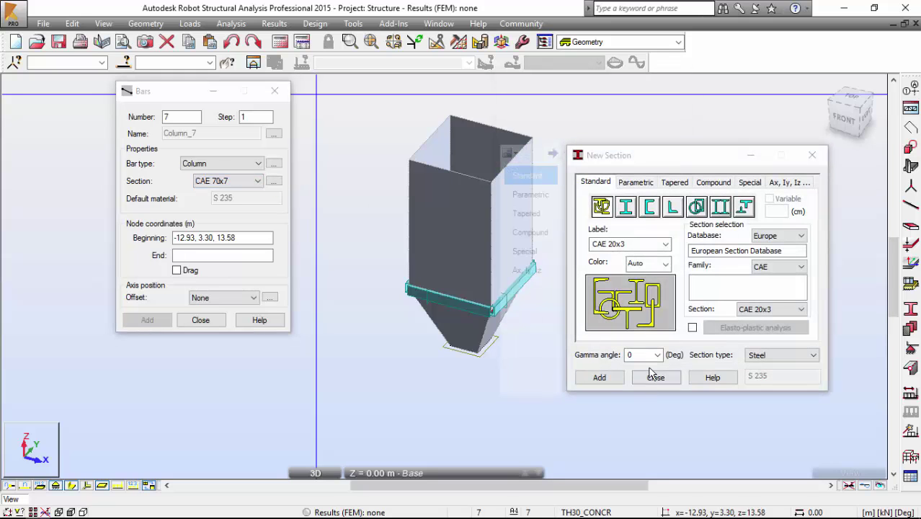
click(778, 267)
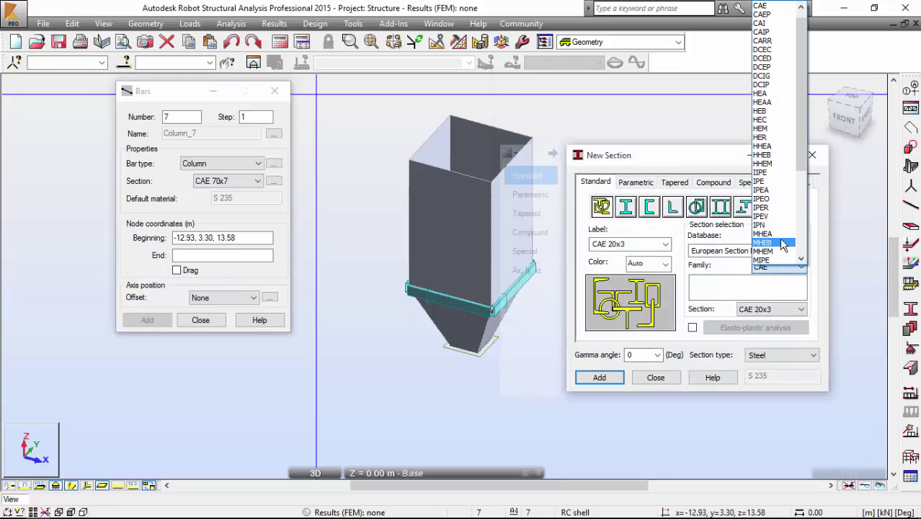
click(760, 110)
click(755, 310)
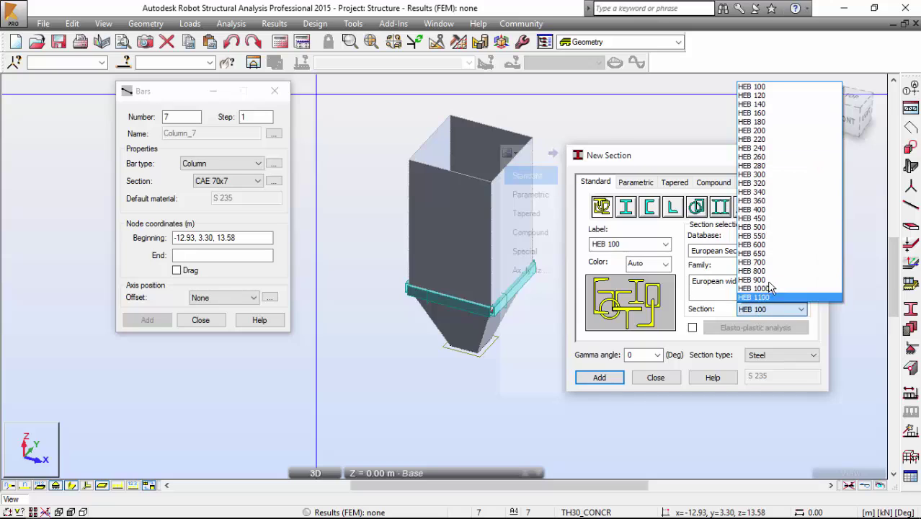
click(767, 218)
click(614, 382)
click(653, 377)
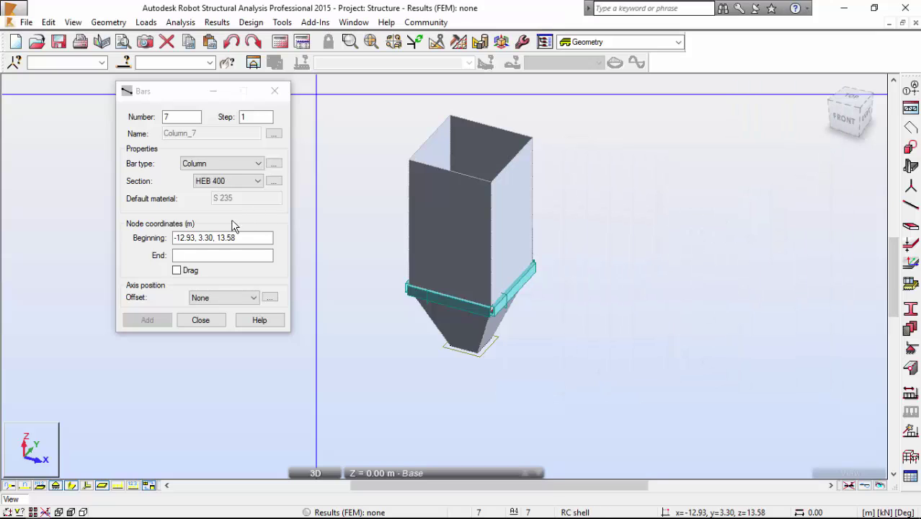
Add an HEB 400 column from (-3, -3, 5) down to (-3, -3, -5)
click(248, 240)
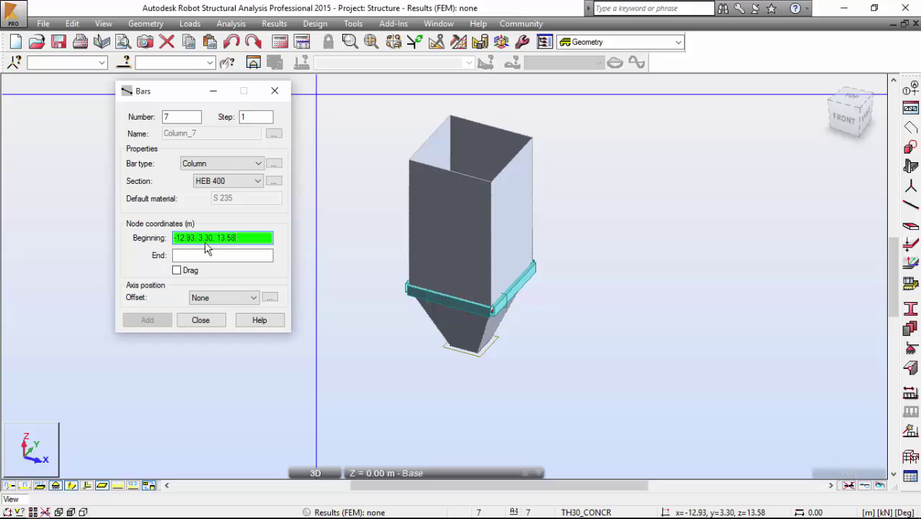
key(BackSpace)
key(BackSpace)
key(BackSpace)
key(BackSpace)
key(BackSpace)
key(BackSpace)
key(BackSpace)
key(BackSpace)
key(BackSpace)
key(BackSpace)
key(BackSpace)
key(BackSpace)
key(BackSpace)
key(BackSpace)
key(BackSpace)
key(BackSpace)
key(BackSpace)
key(BackSpace)
key(BackSpace)
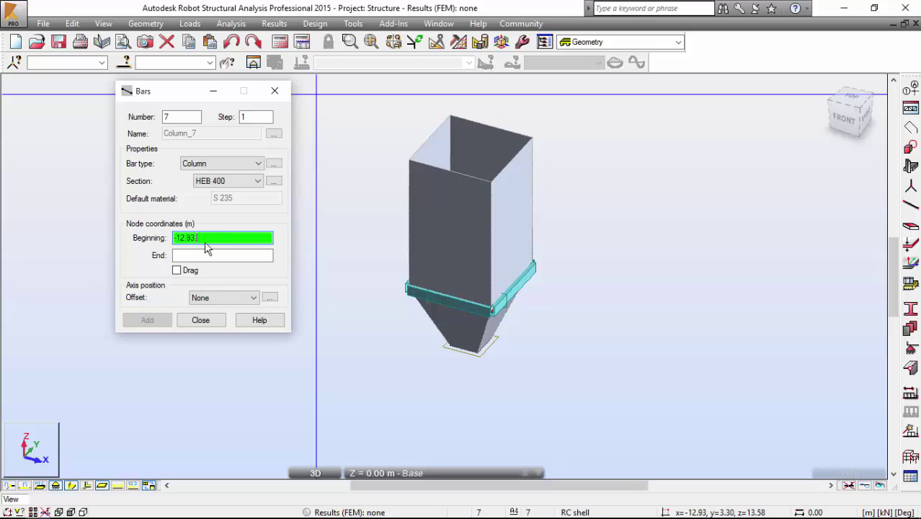
text(-3.3)
text(,5)
key(Return)
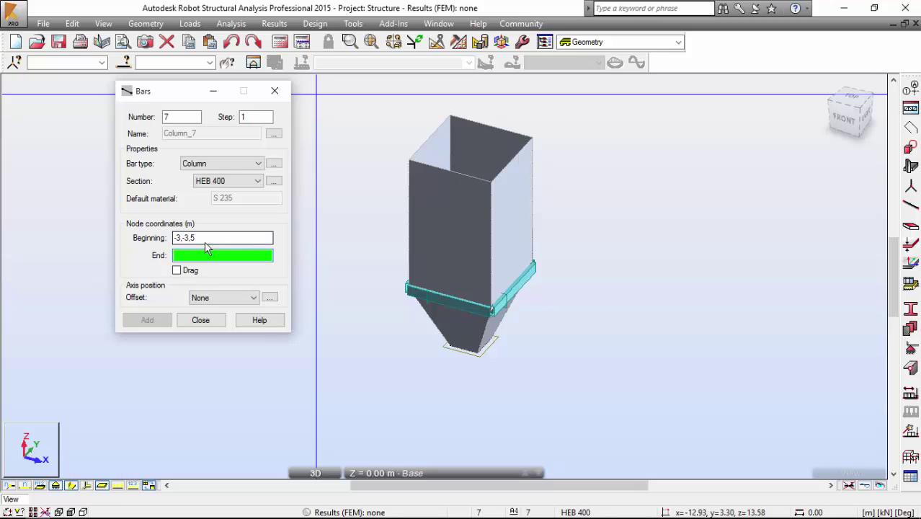
text(-3.00, -3.00, -5)
key(Return)
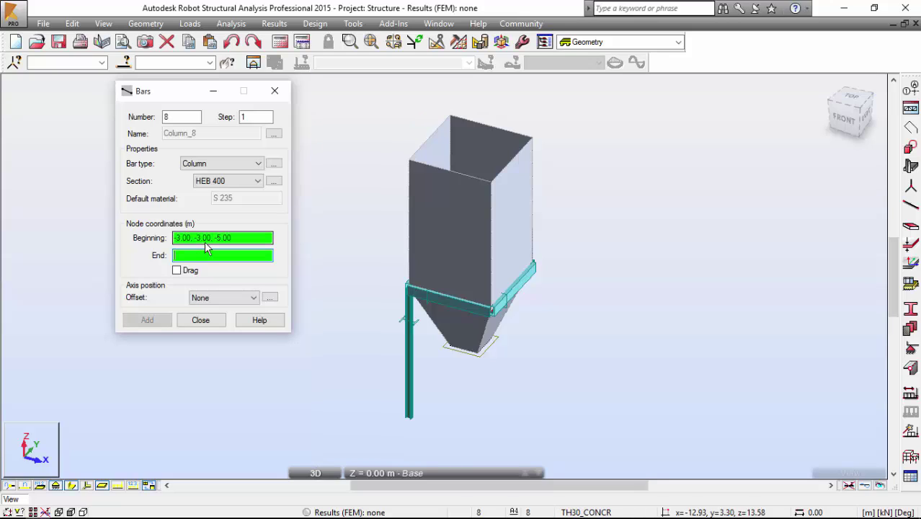
Add the second HEB 400 column from (3, -3, 5) down to (3, -3, -5)
text(0)
key(Escape)
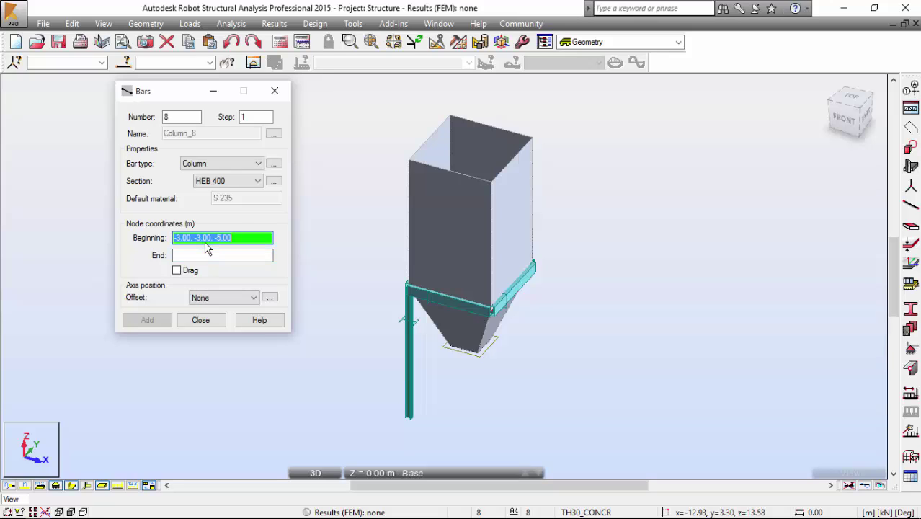
text(3,-3,5)
key(Tab)
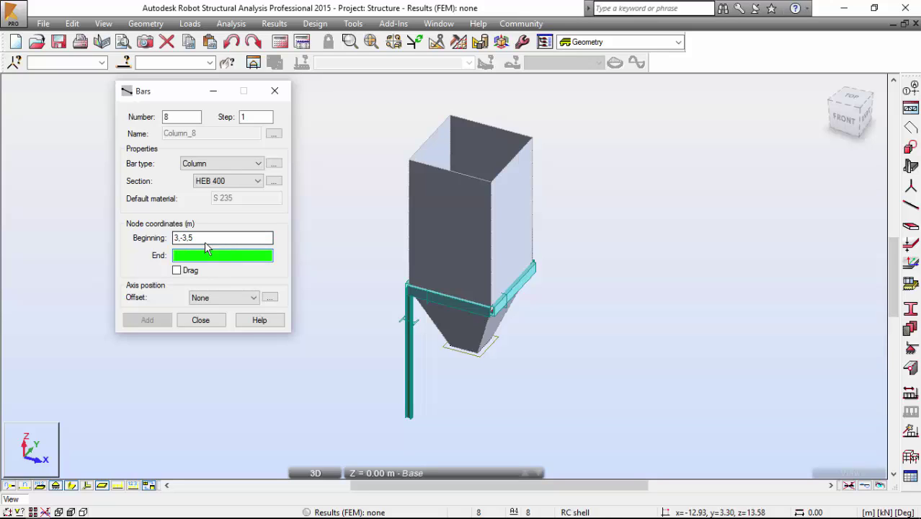
text(3,-3,-5)
key(Return)
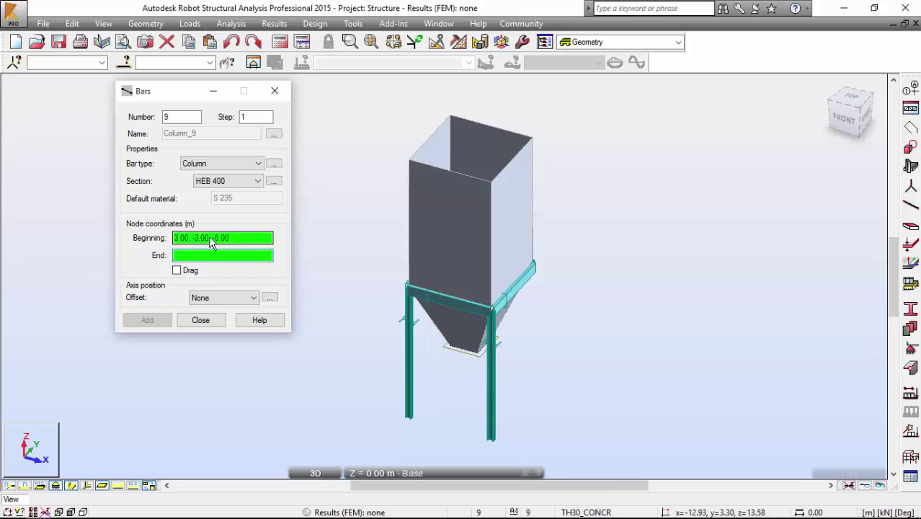
Add the third HEB 400 column from (3, 3, 5) down to (3, 3, -5)
drag(236, 243, 133, 234)
text(3.3)
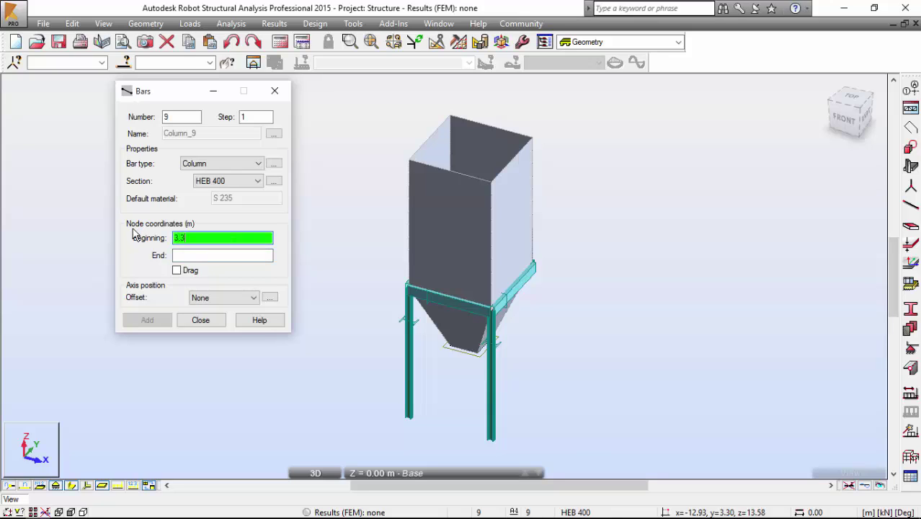
text(,5)
key(Tab)
text(3,3,)
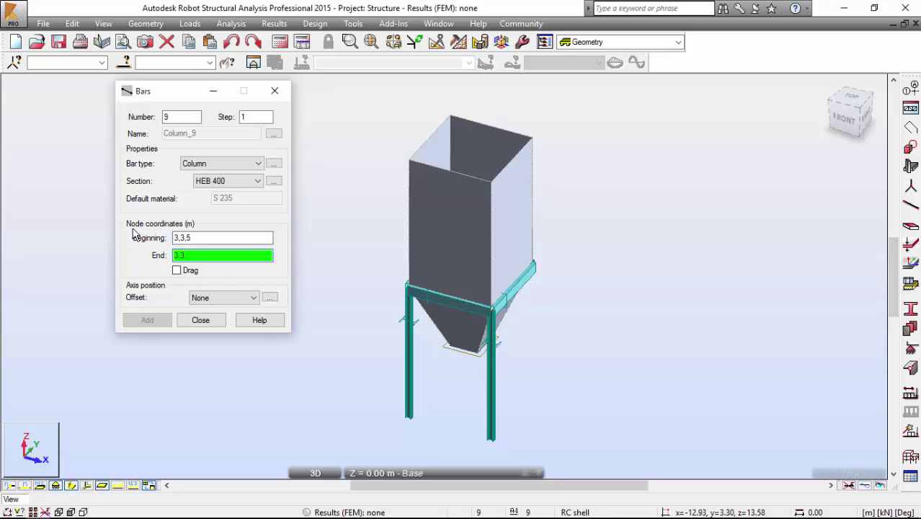
text(0)
key(Return)
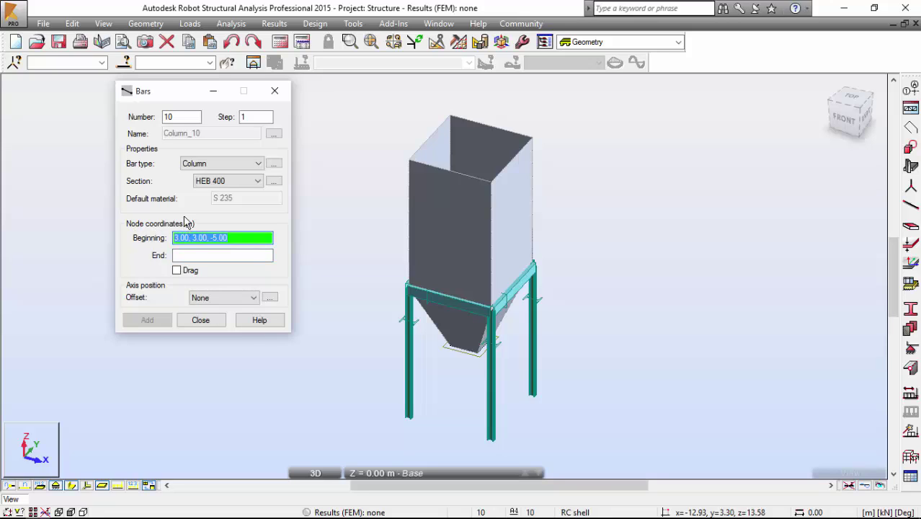
Add the fourth HEB 400 column from (-3, 3, 5) down to (-3, 3, -5)
text(-3)
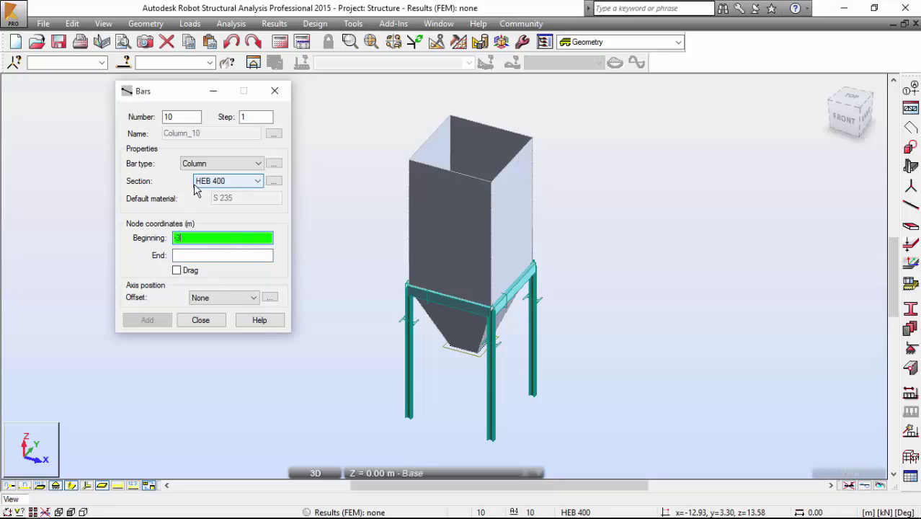
text(.3,5)
key(Tab)
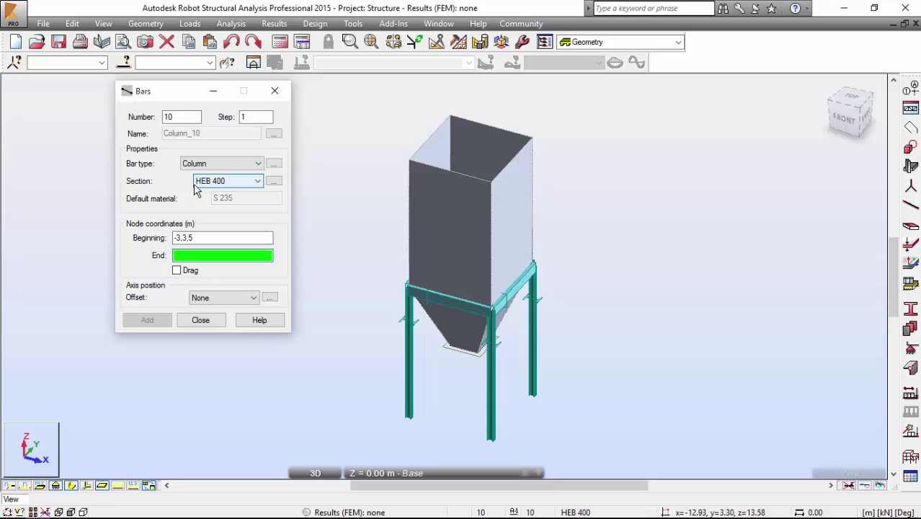
text(-3,3,5)
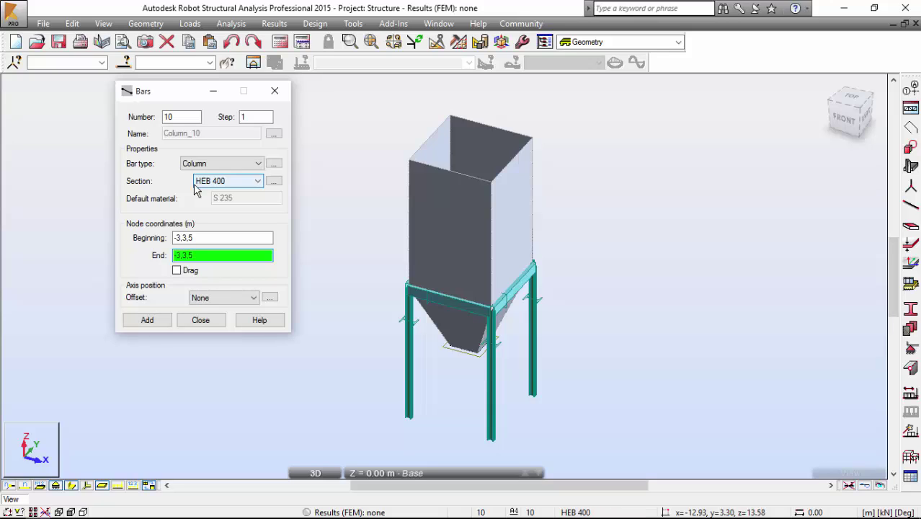
text(5)
key(Return)
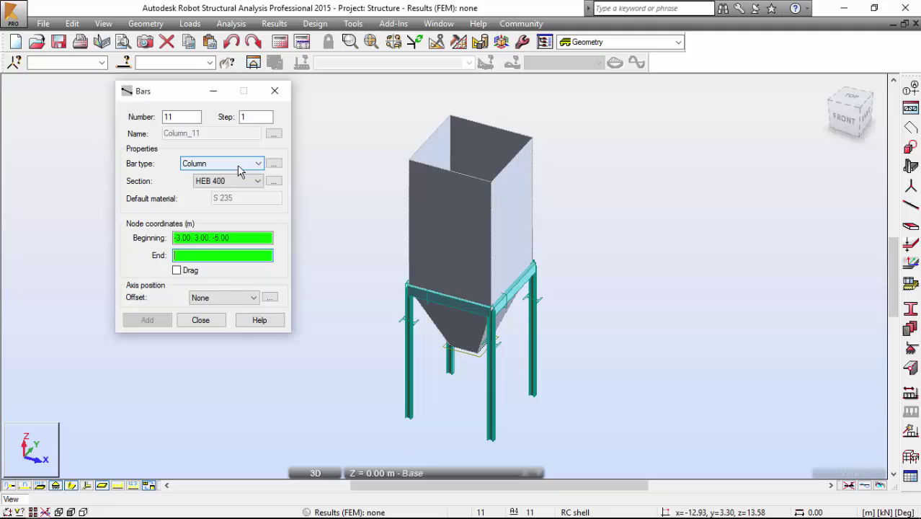
Change the bar type to Beam and add an HEB 400 beam from (-3, -3, -1) to (3, -3, -1)
click(240, 170)
click(202, 222)
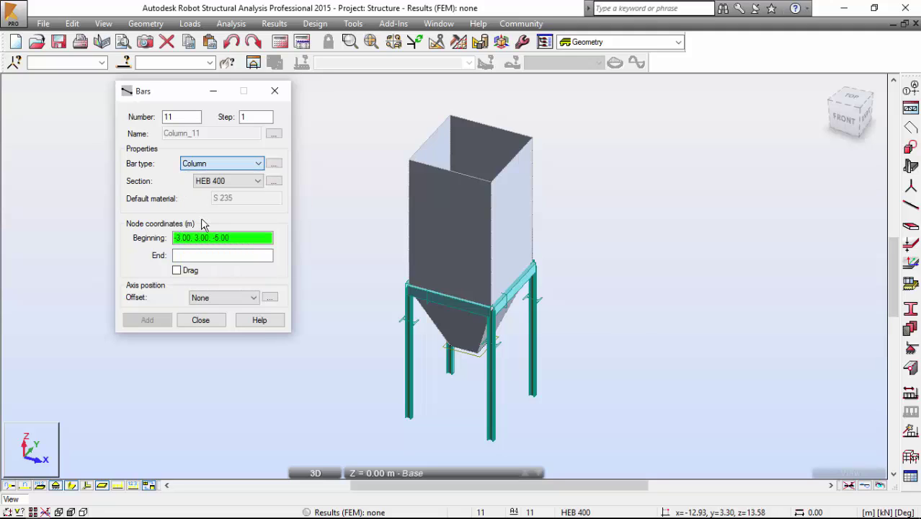
key(Up)
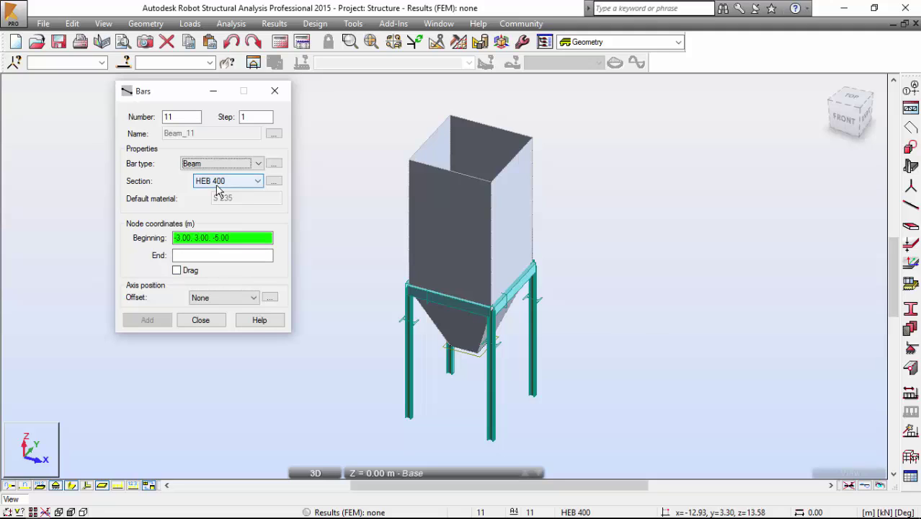
click(257, 240)
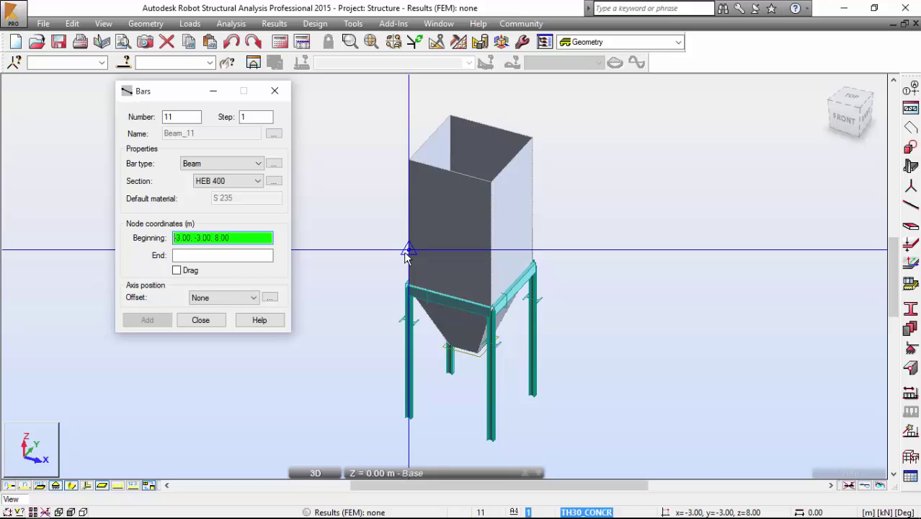
text(-3,-3,1)
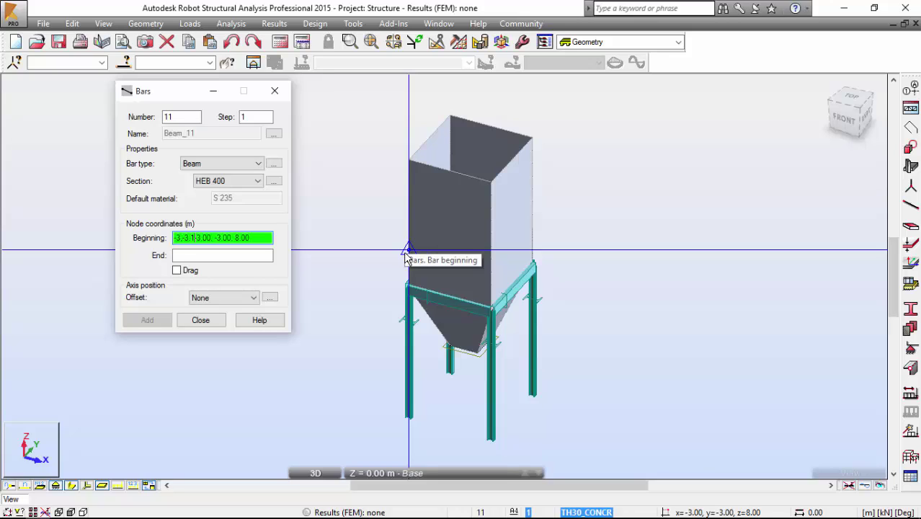
key(Delete)
key(Delete)
key(Delete)
key(Delete)
key(Delete)
key(Delete)
key(Delete)
key(Delete)
key(Delete)
key(Delete)
key(Delete)
key(Delete)
key(Delete)
key(Delete)
key(Delete)
key(Delete)
key(Delete)
key(Delete)
key(Return)
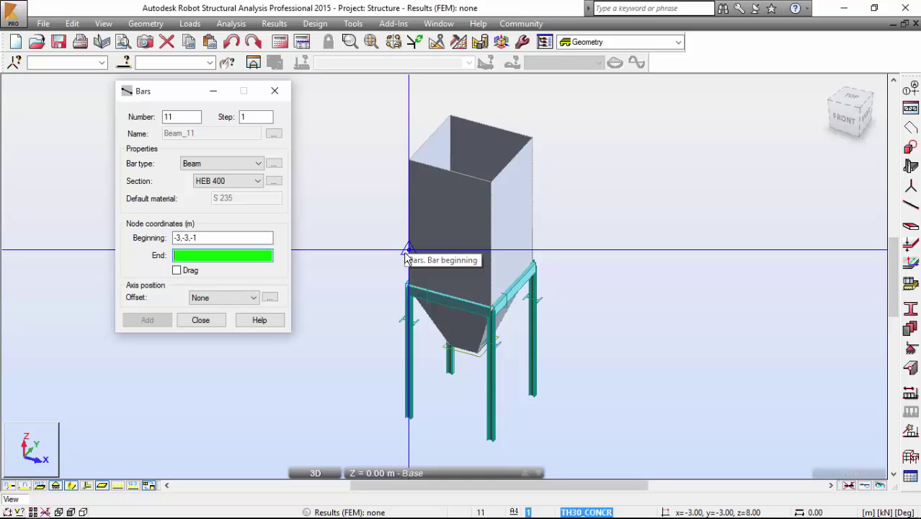
text(3,3,1)
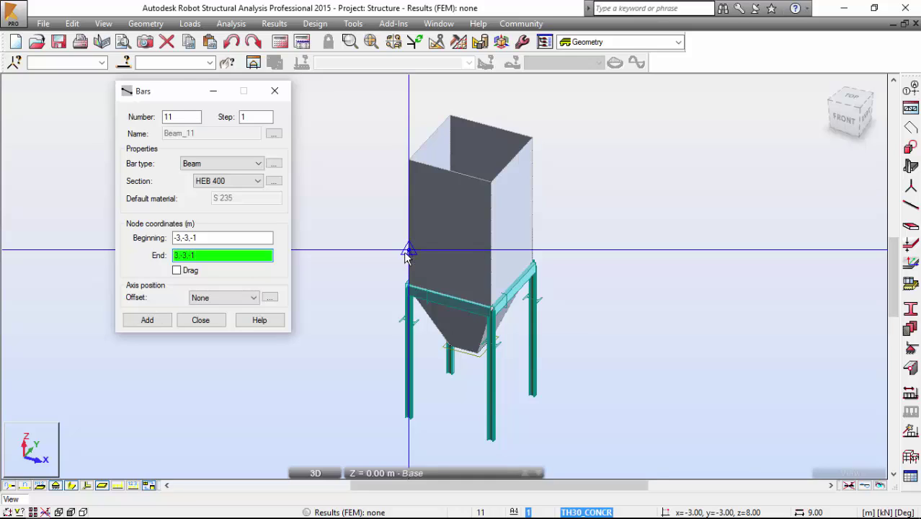
key(Return)
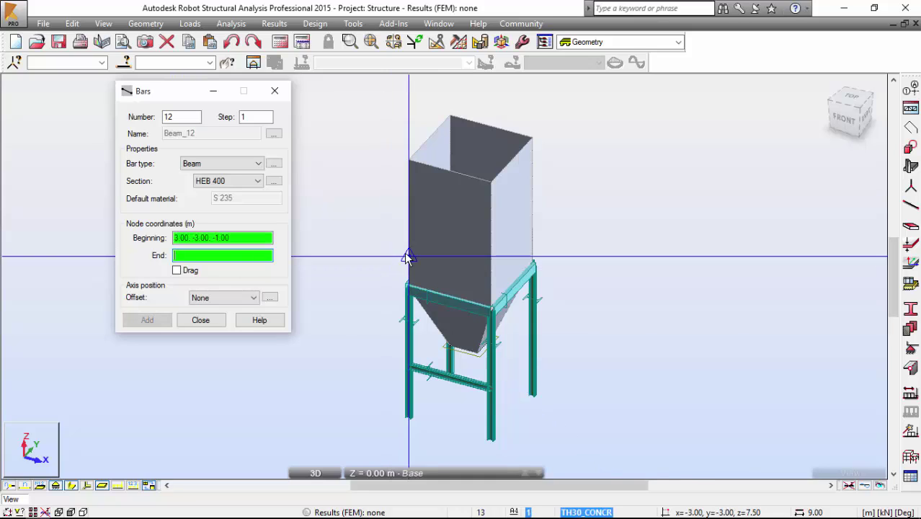
Continue the HEB 400 beam ring from (3, -3, -1) through (3, 3, -1) and (-3, 3, -1), closing it at (-3, -3, -1)
text(3,3,-1)
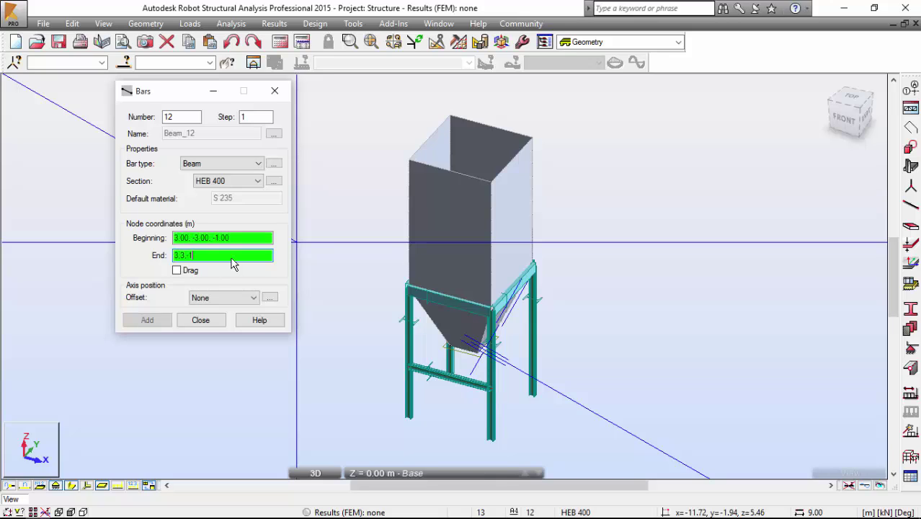
key(Return)
text(-3,3)
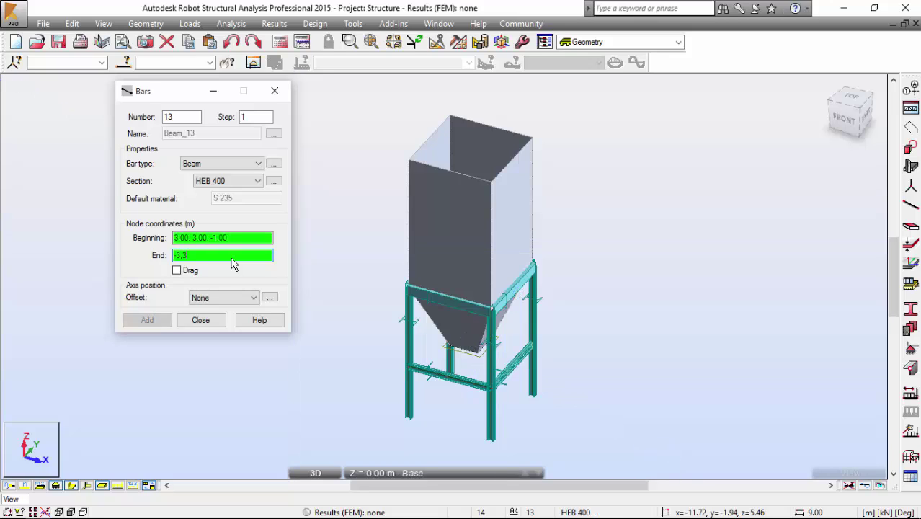
text(,-1)
key(Return)
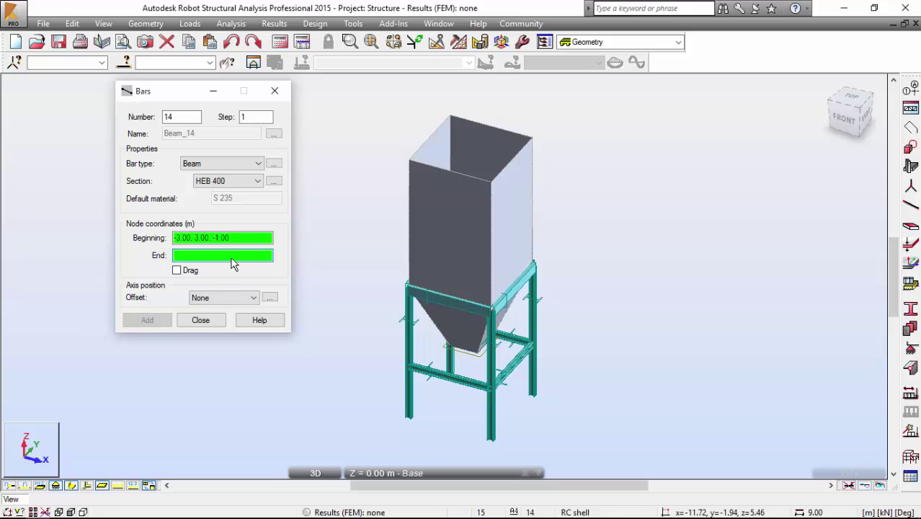
text(-3,-3,-1)
key(Return)
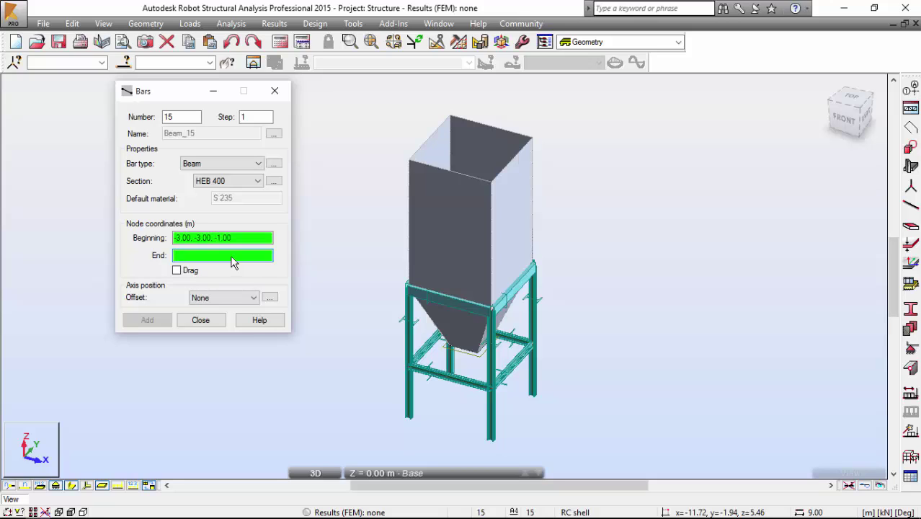
Change the bar type to Simple bar for the bracing members
click(223, 164)
click(221, 202)
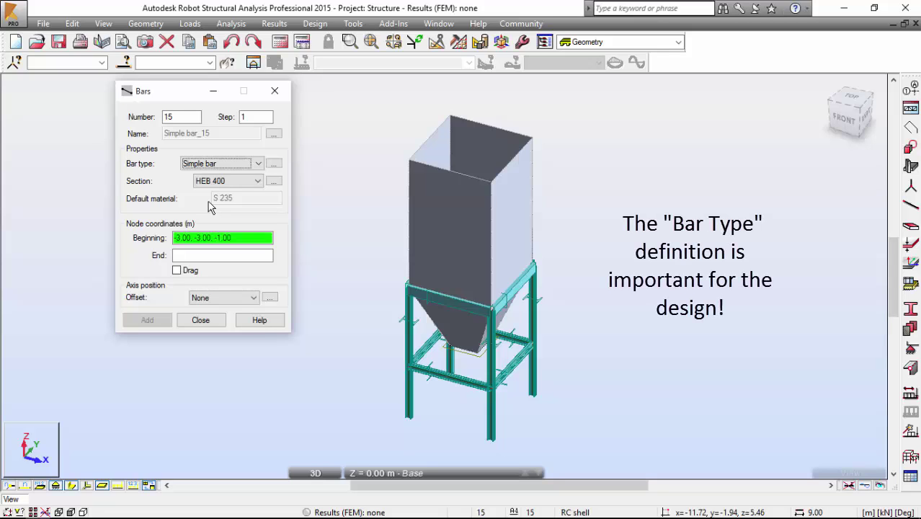
click(256, 237)
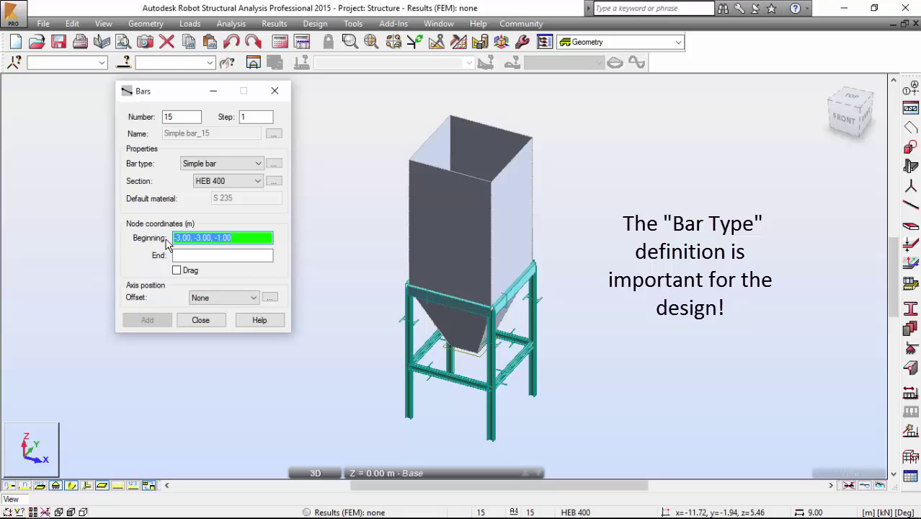
Add the steel CAE 100x12 angle from the European section database as the bar section
click(245, 180)
click(246, 180)
click(273, 181)
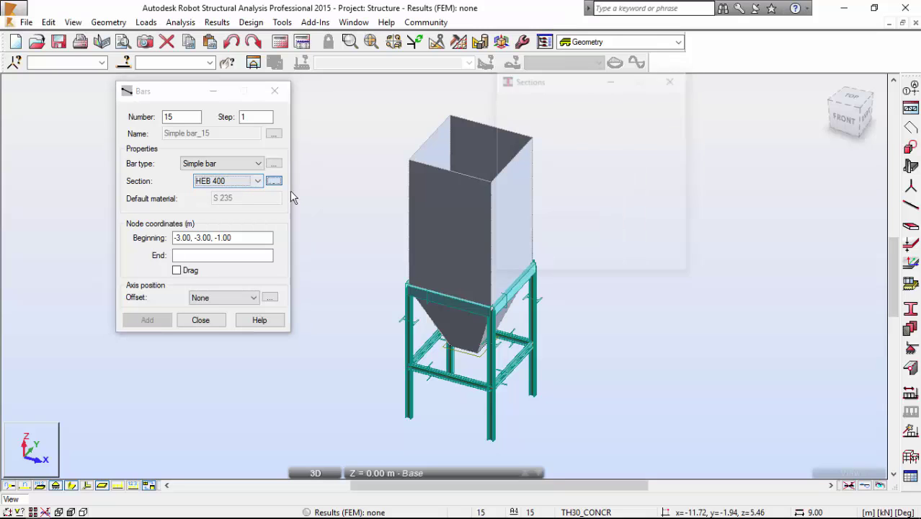
click(672, 208)
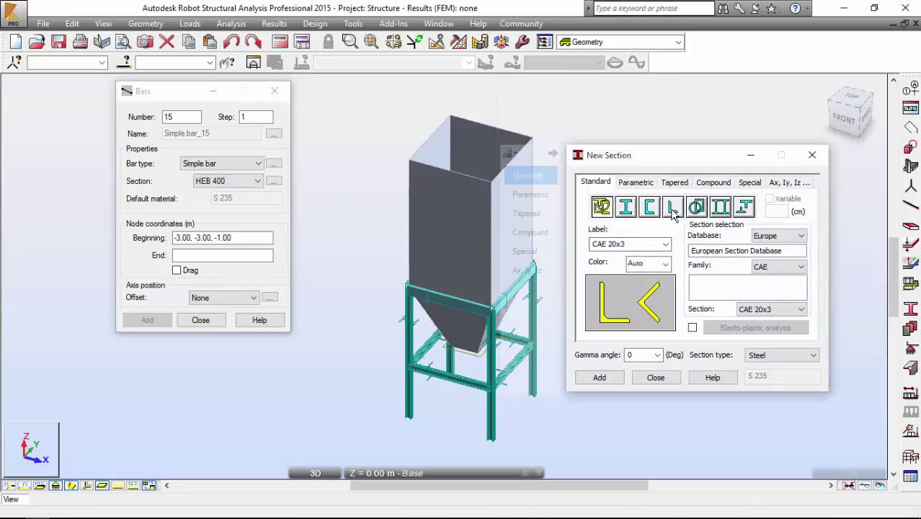
click(782, 314)
scroll(782, 288, down, 3)
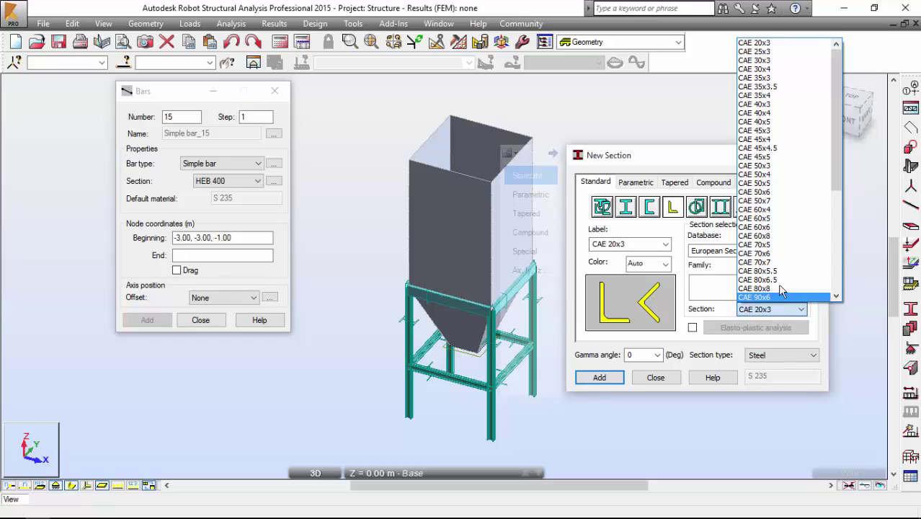
scroll(782, 286, down, 2)
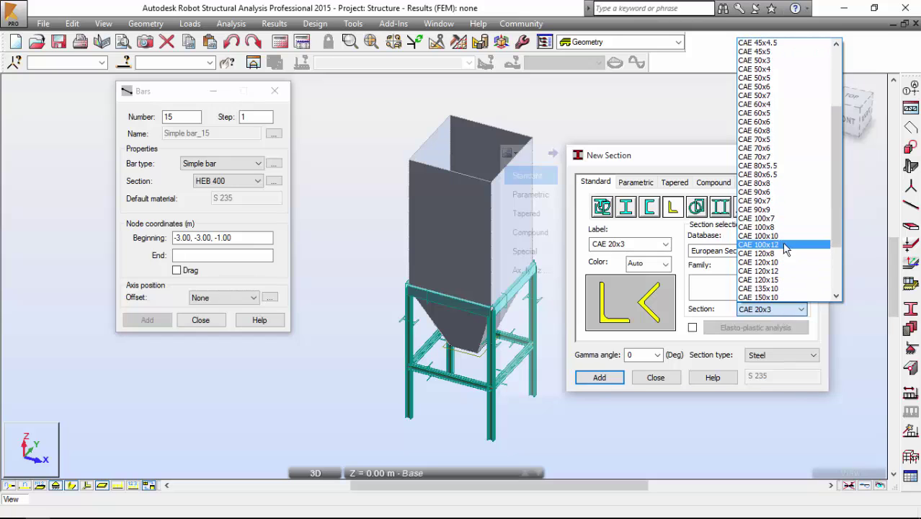
click(783, 245)
click(599, 378)
click(655, 377)
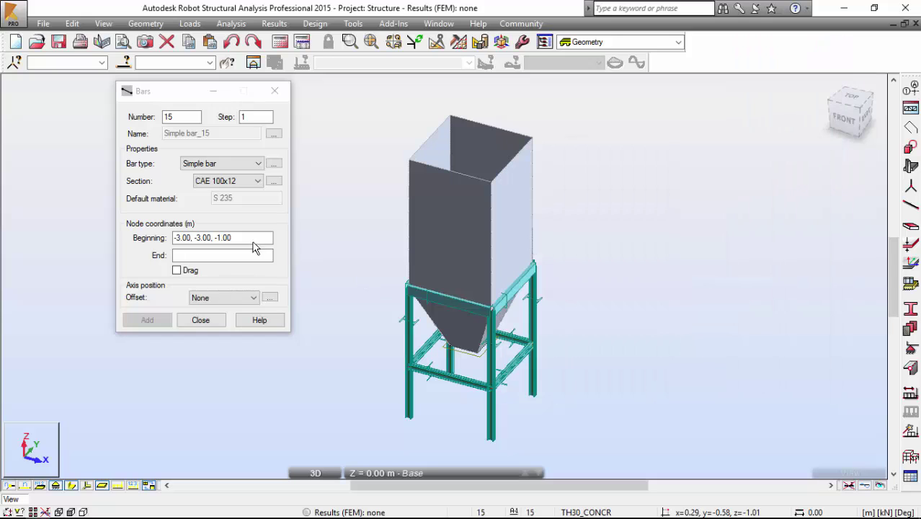
Add a CAE 100x12 diagonal brace on the front face from (-3, -3, 5) to (3, -3, -1)
click(243, 238)
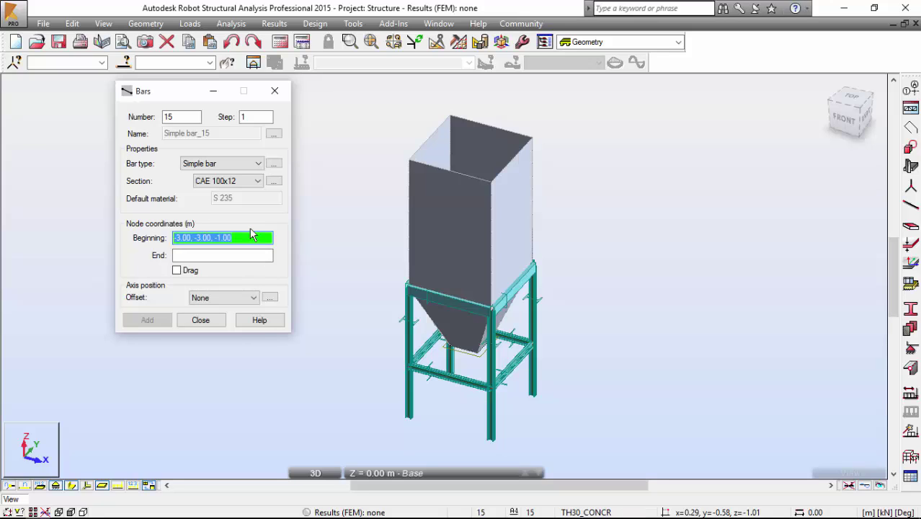
text(-3;)
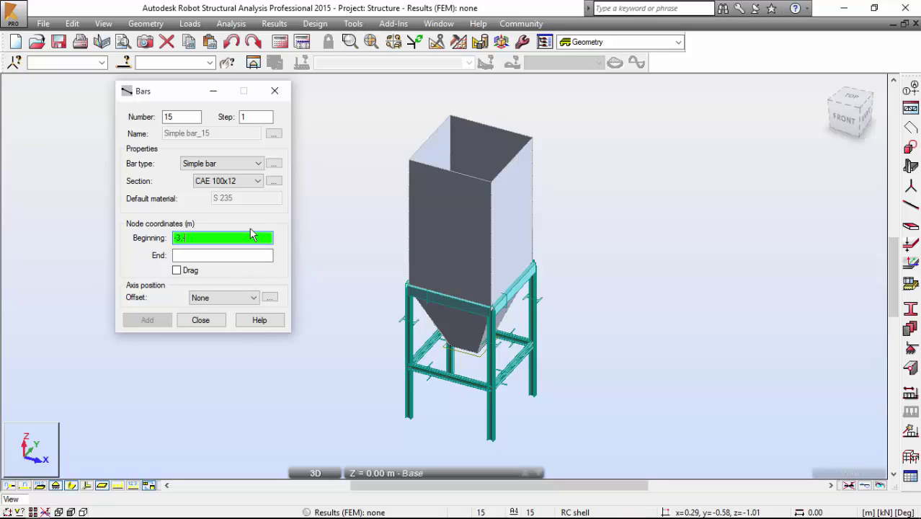
text(-3;)
text(5)
key(Return)
text(3)
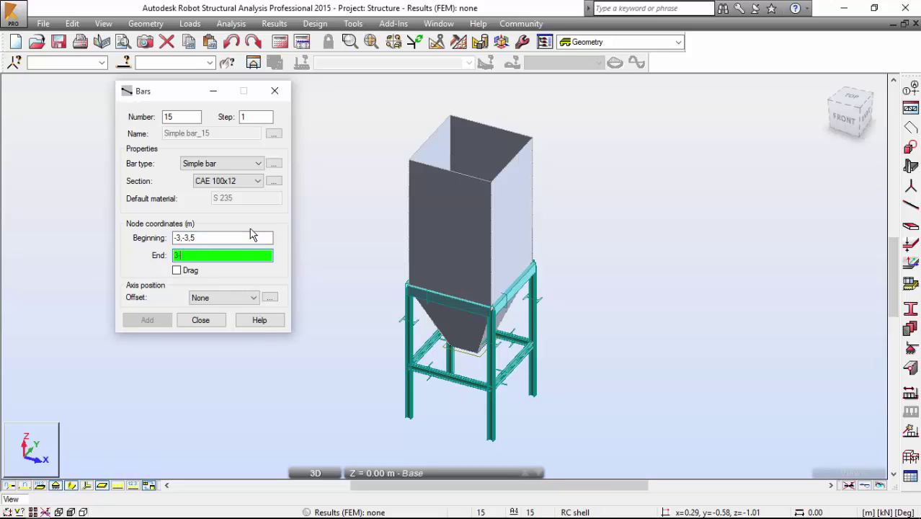
text(;3;-1)
key(Return)
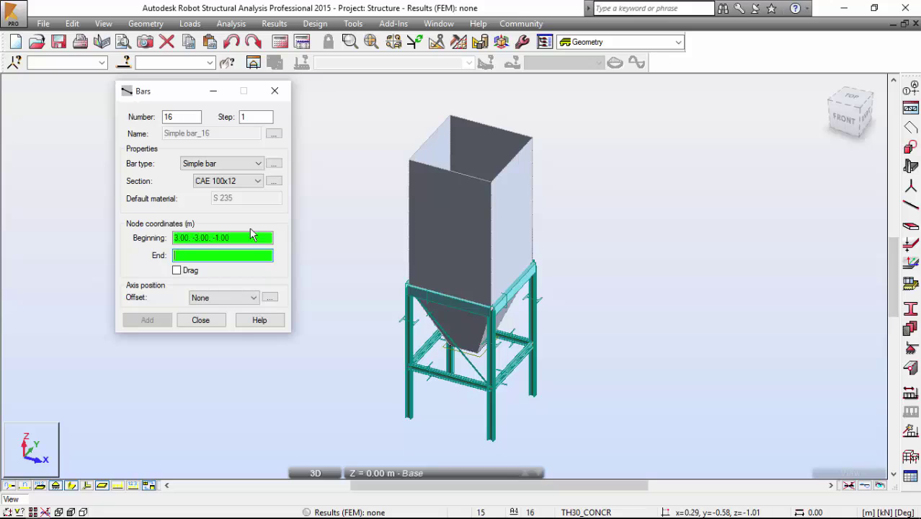
Add the crossing front-face brace in CAE 100x12 from (3, -3, 5) to (-3, -3, -1)
click(236, 240)
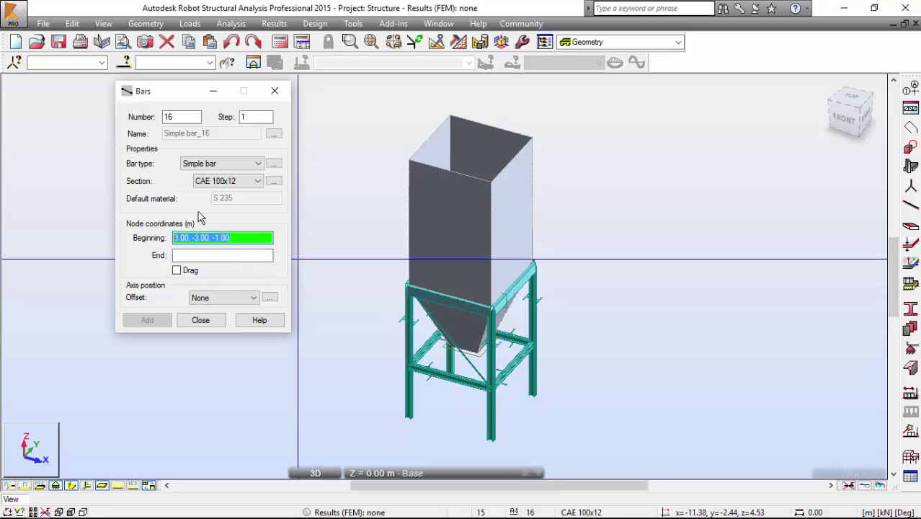
text(3)
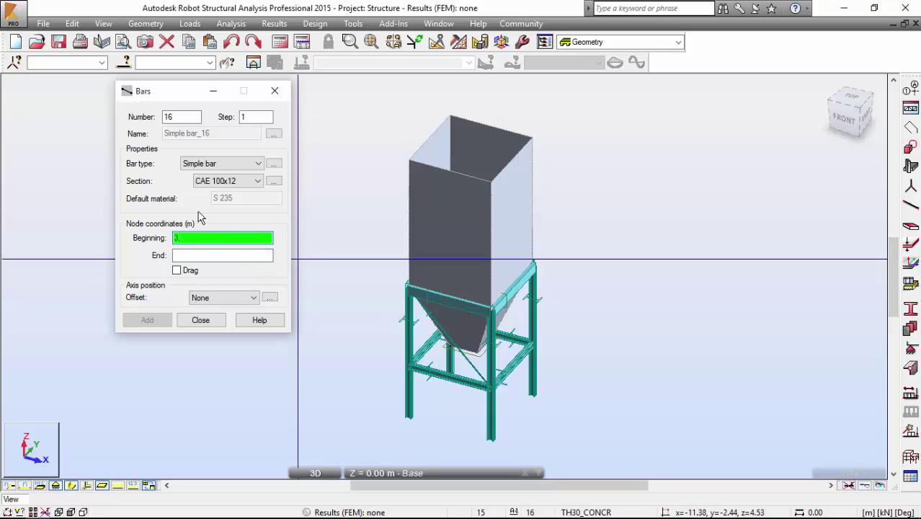
text(,-3,)
key(Tab)
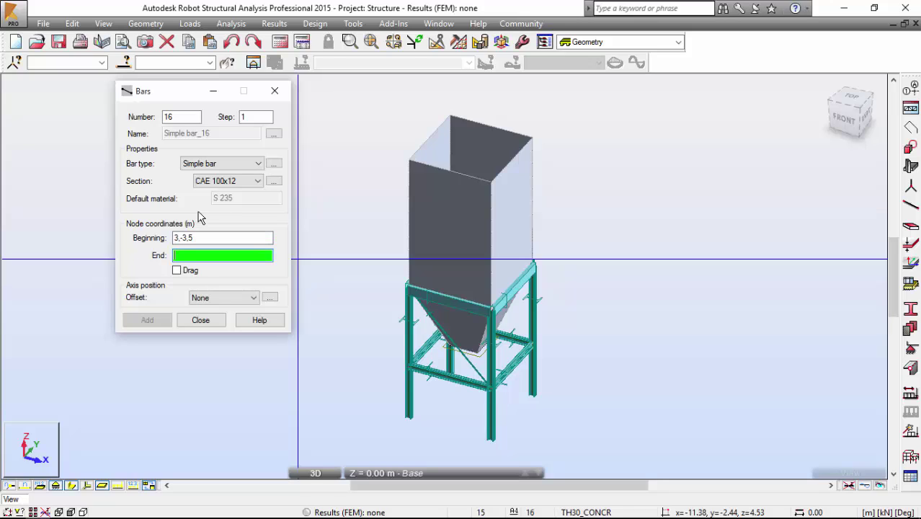
text(-3,3-1)
key(Return)
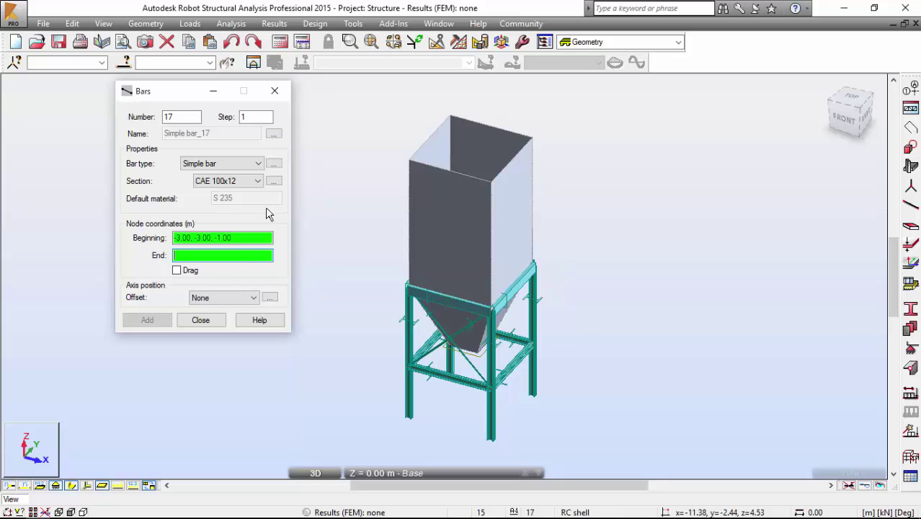
Add a CAE 100x12 diagonal brace on the X = 3 face from (3, -3, 5) to (3, 3, -1)
click(229, 238)
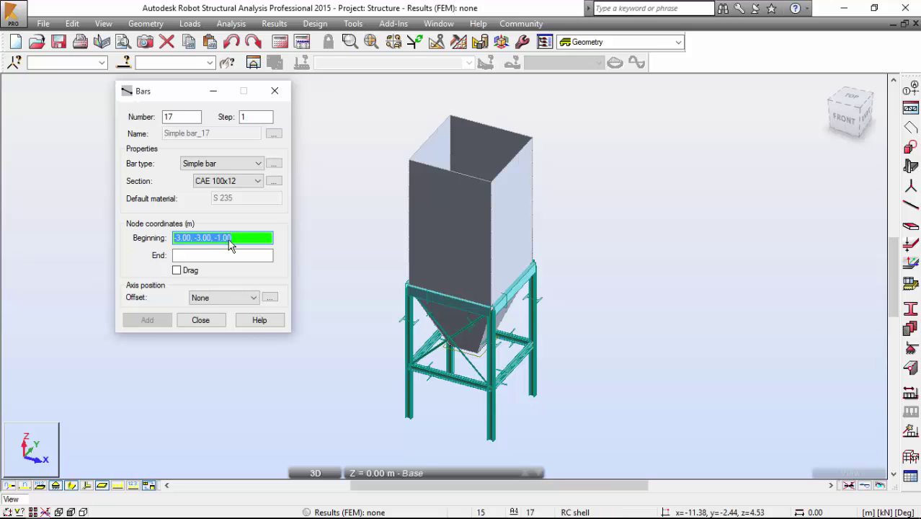
text(3,-3,5)
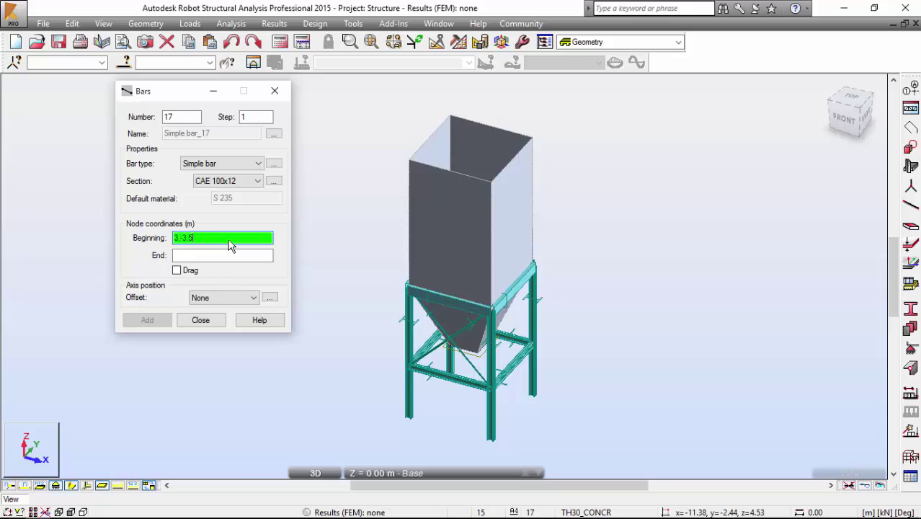
key(Tab)
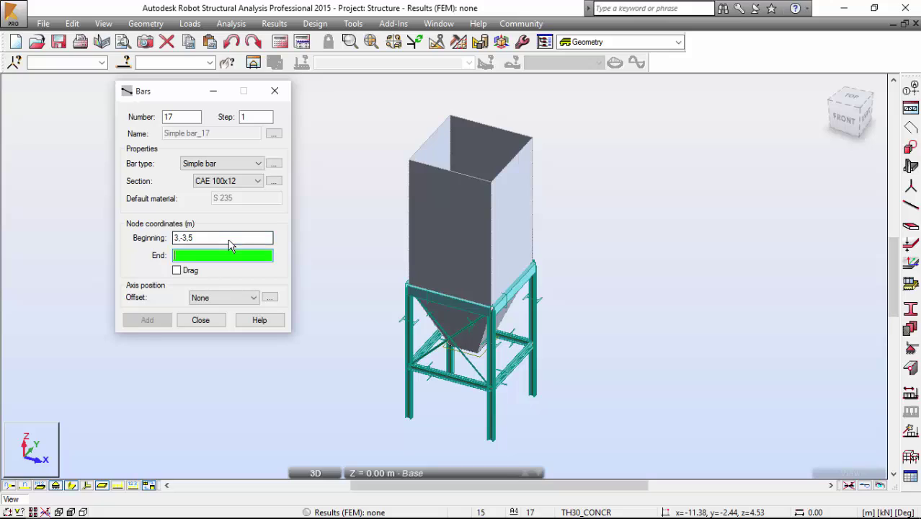
text(3,3,-1)
key(Return)
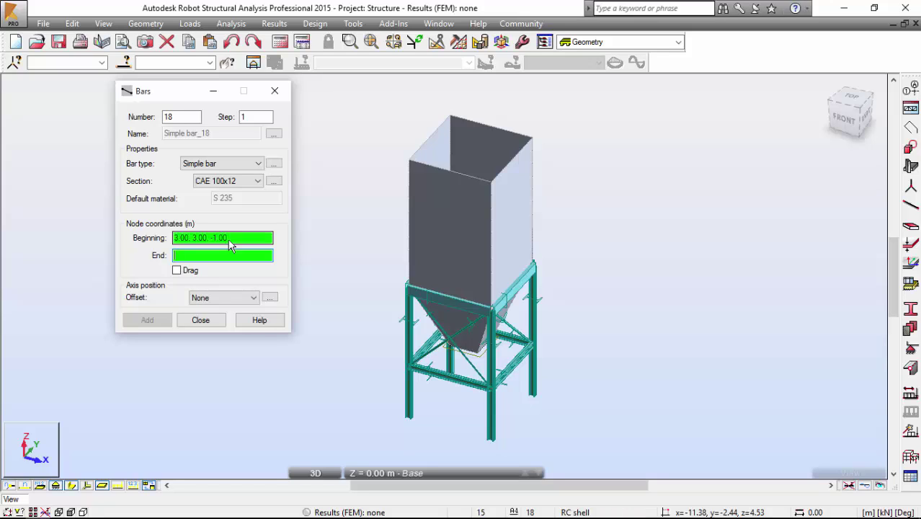
Add the crossing CAE 100x12 brace on the X = 3 face from (3, 3, 5) to (3, -3, -1) and finish bar entry
click(230, 245)
text(3.3;)
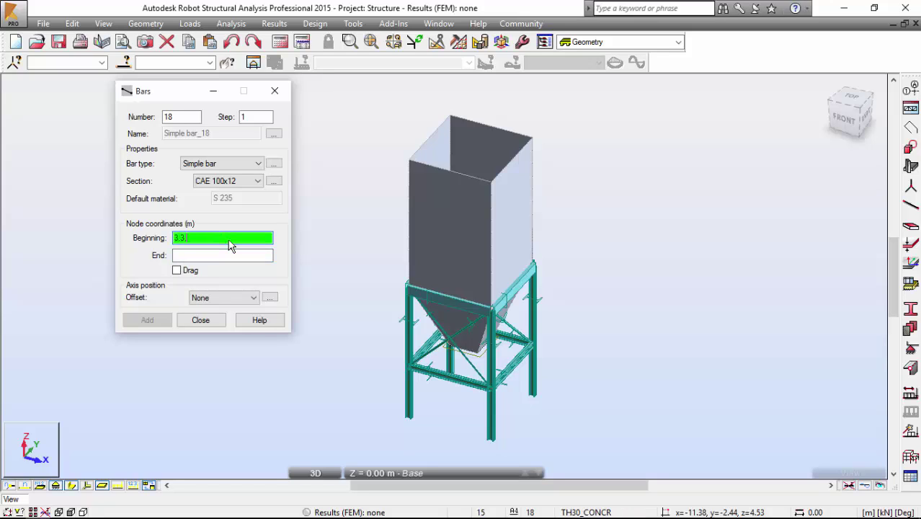
text(5)
key(Tab)
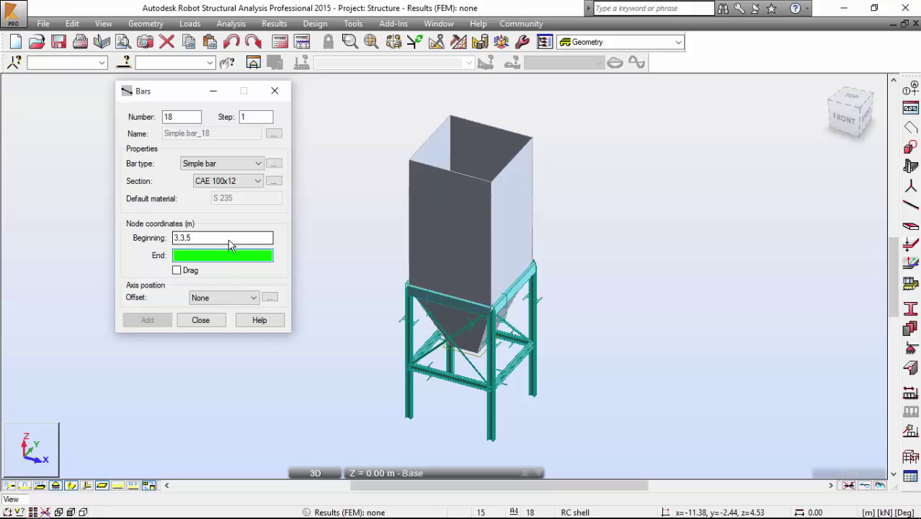
text(3,3,-1)
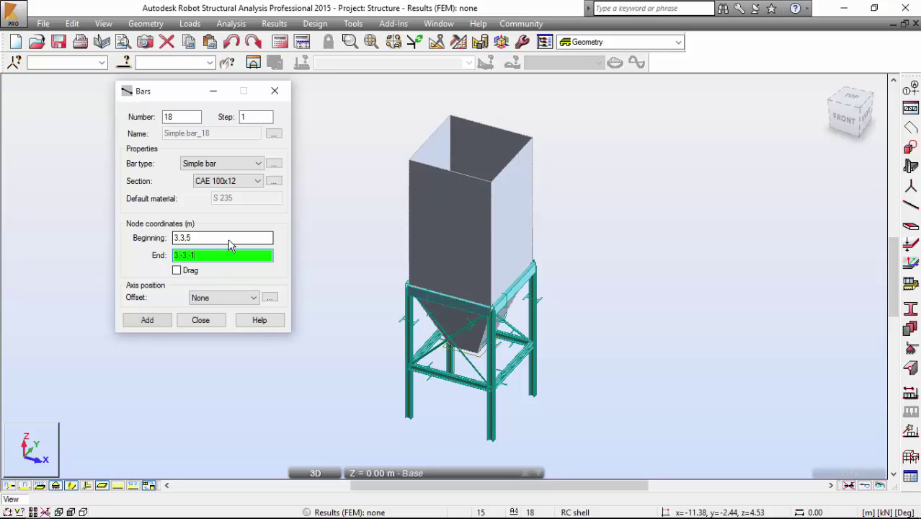
key(Return)
click(202, 320)
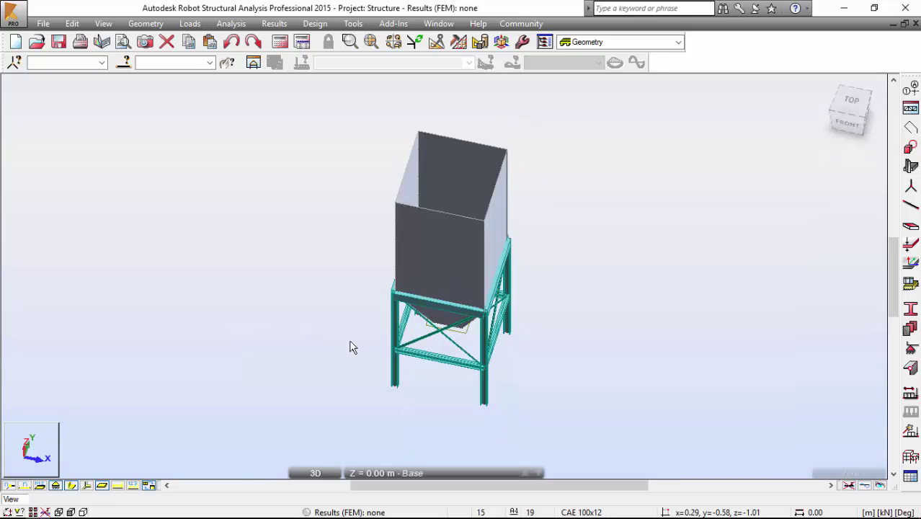
Copy the pair of crossing front-face braces to the opposite face with a translation vector of 0,6 m
scroll(351, 345, up, 5)
drag(420, 301, 405, 287)
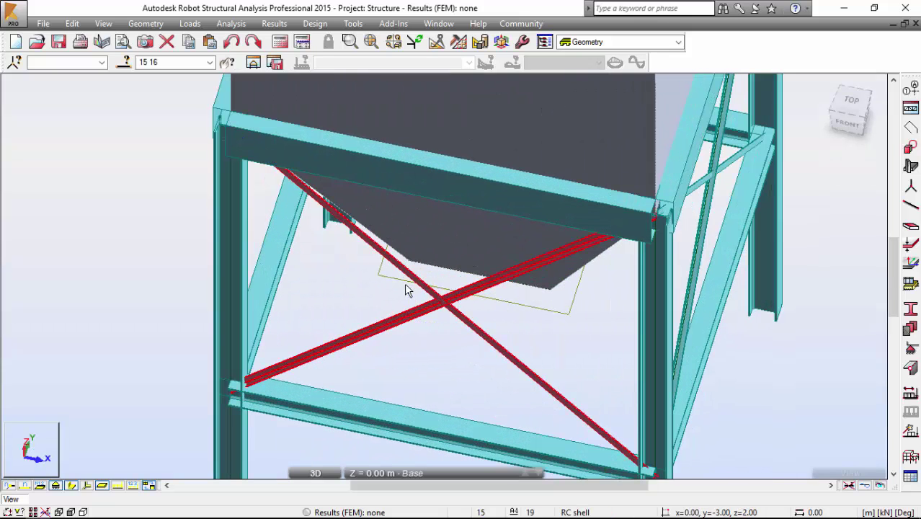
scroll(405, 287, down, 4)
mouse_move(405, 287)
shift+middle_down()
mouse_move(362, 261)
mouse_move(407, 274)
shift+middle_up()
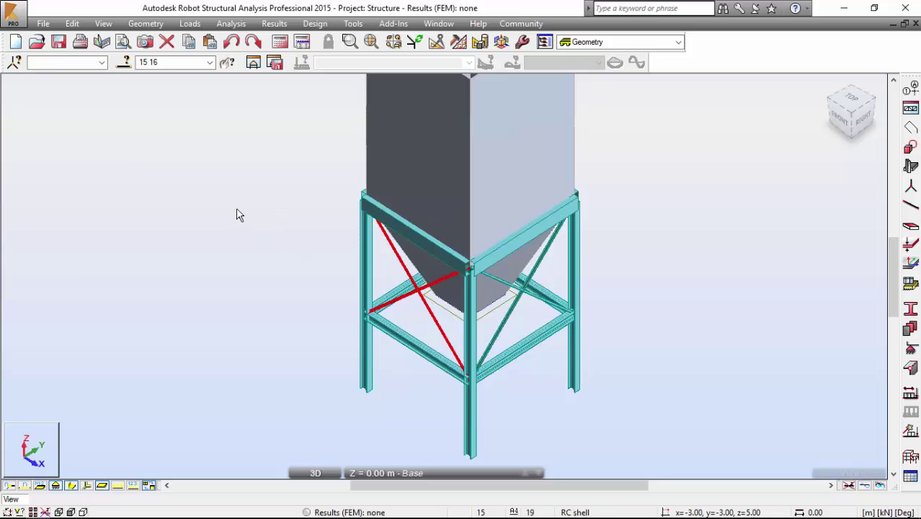
key(alt+e)
key(e)
key(Right)
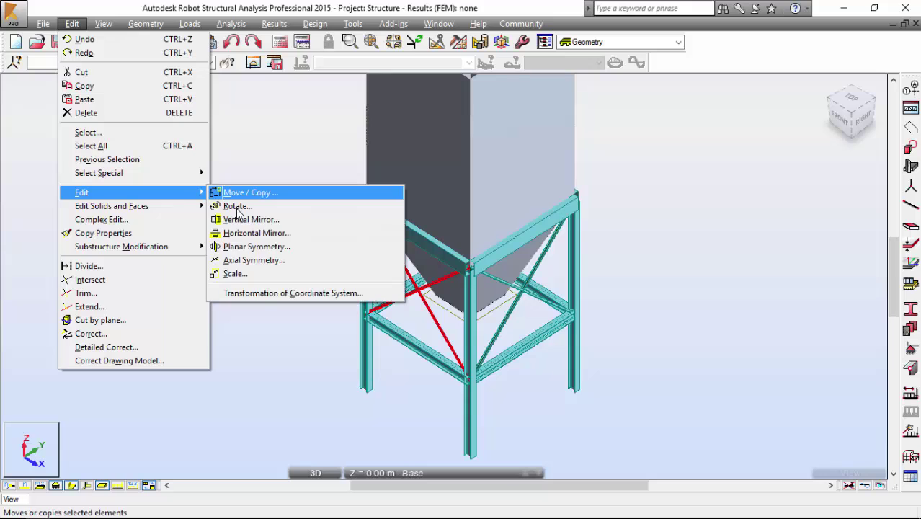
key(Return)
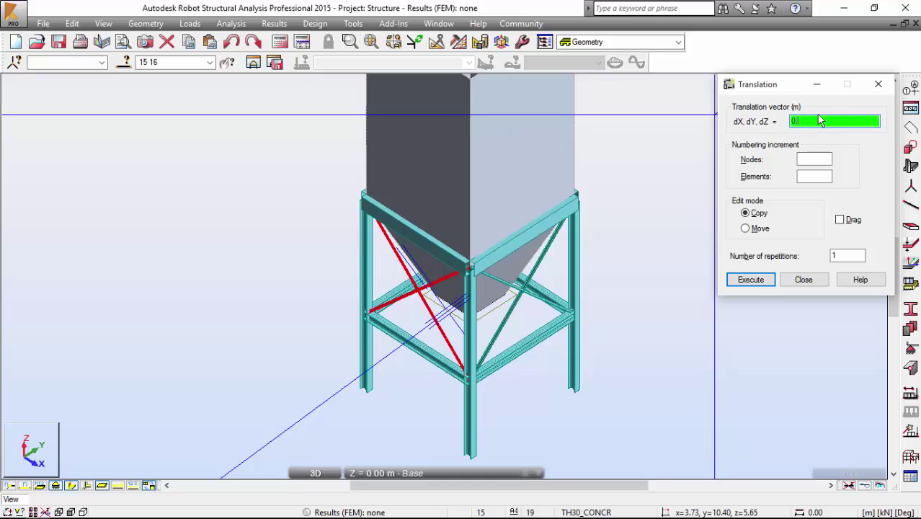
text(.6)
key(BackSpace)
key(BackSpace)
key(BackSpace)
key(Return)
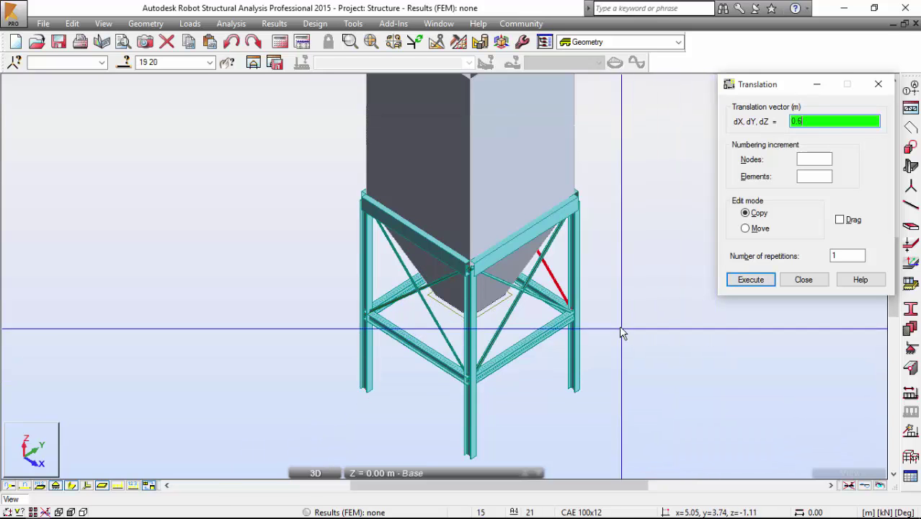
Copy the two crossing braces of the X = 3 face to the opposite face with a translation of -6 m in X
shift+middle_drag(622, 329, 594, 325)
right_click(514, 317)
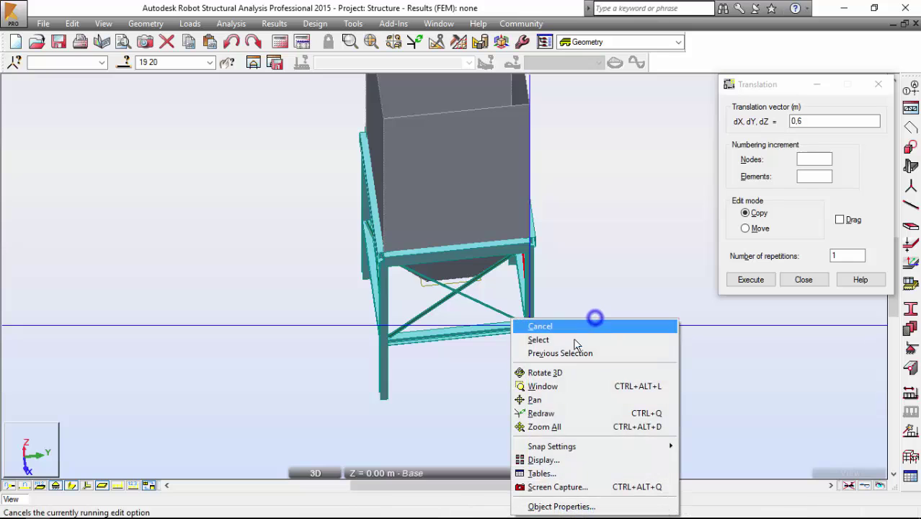
click(566, 337)
scroll(463, 301, up, 3)
scroll(463, 302, up, 1)
click(425, 328)
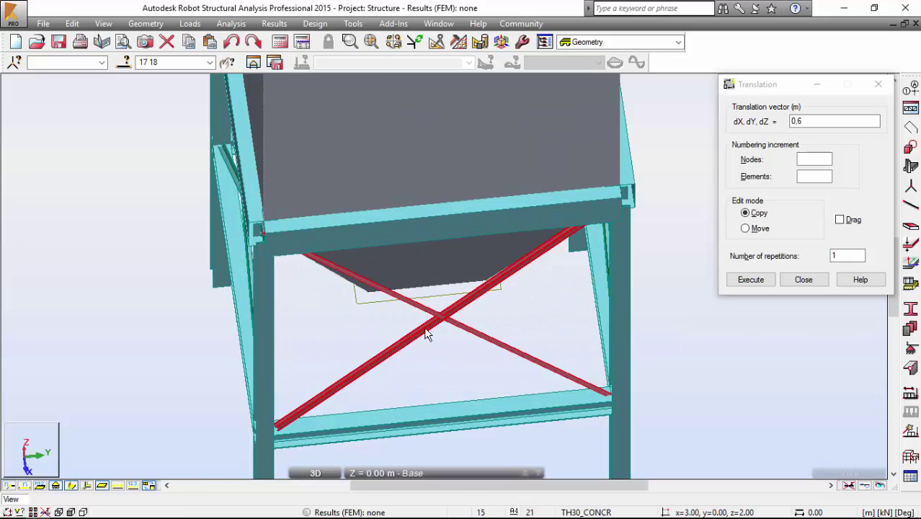
scroll(467, 303, down, 2)
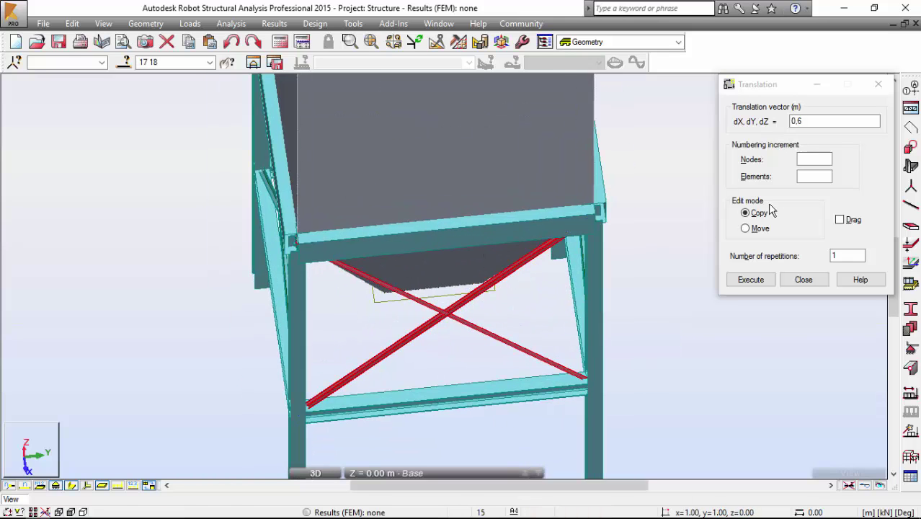
click(778, 121)
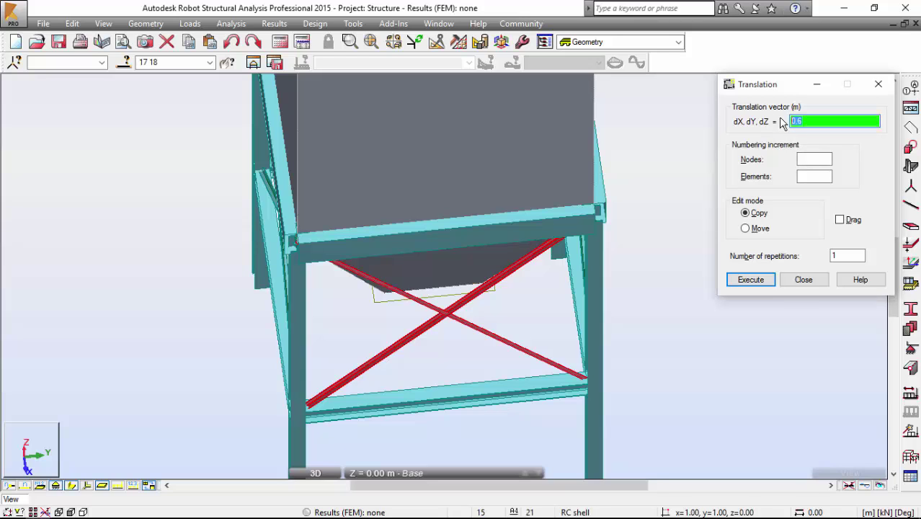
text(-6)
click(760, 283)
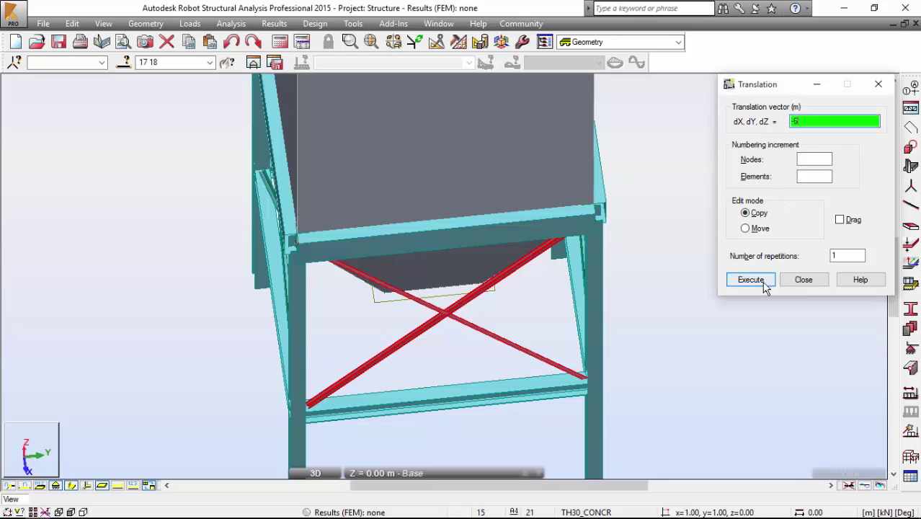
click(806, 281)
Assign fixed nodal supports to the base nodes of the four columns
shift+middle_drag(662, 261, 664, 219)
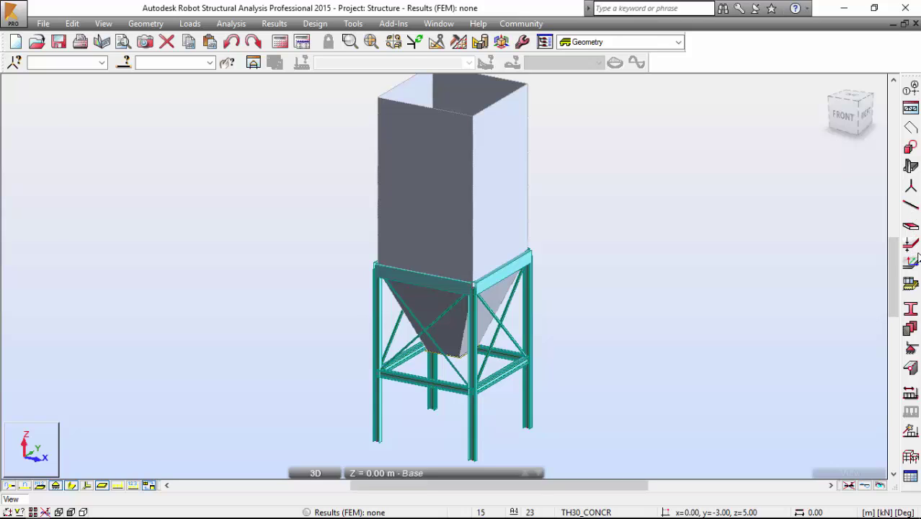
click(911, 350)
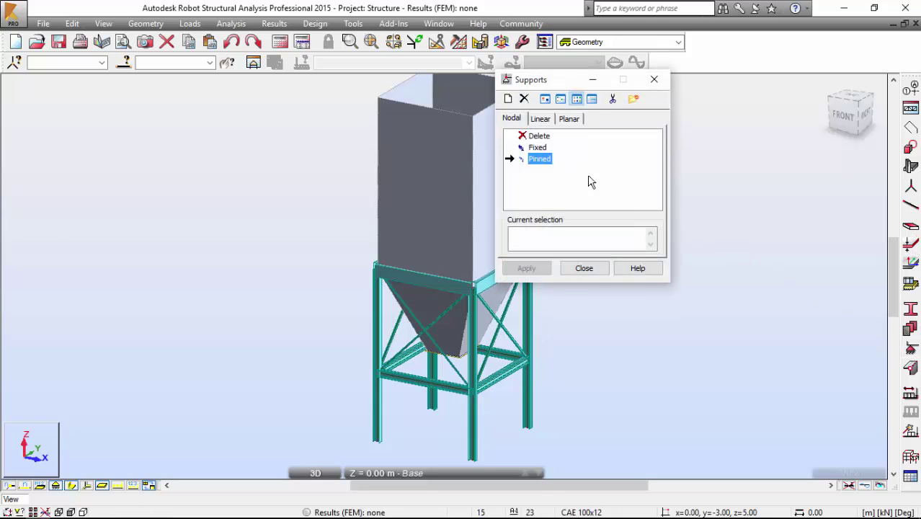
click(539, 147)
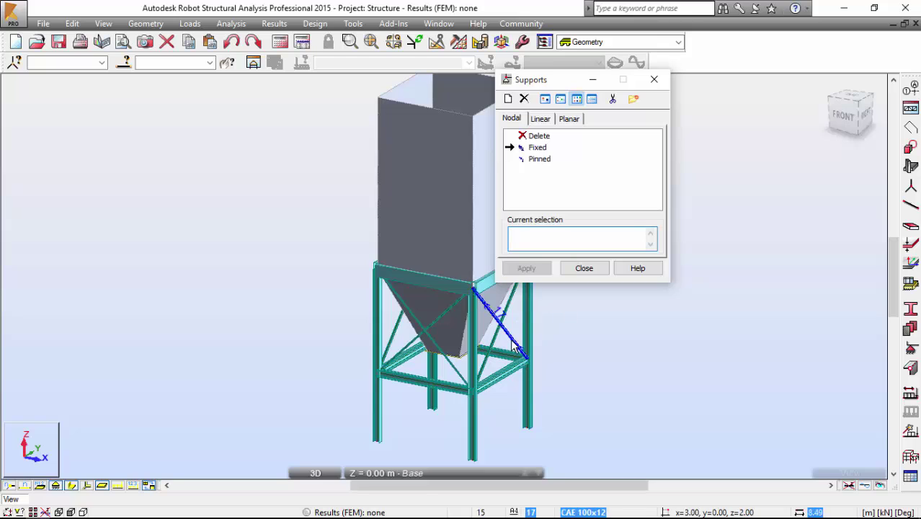
key(ctrl+alt+1)
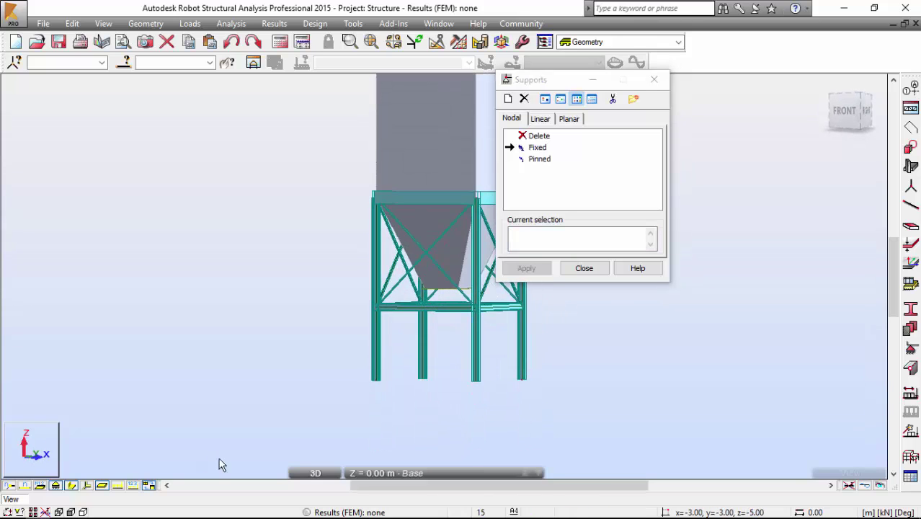
drag(310, 362, 611, 436)
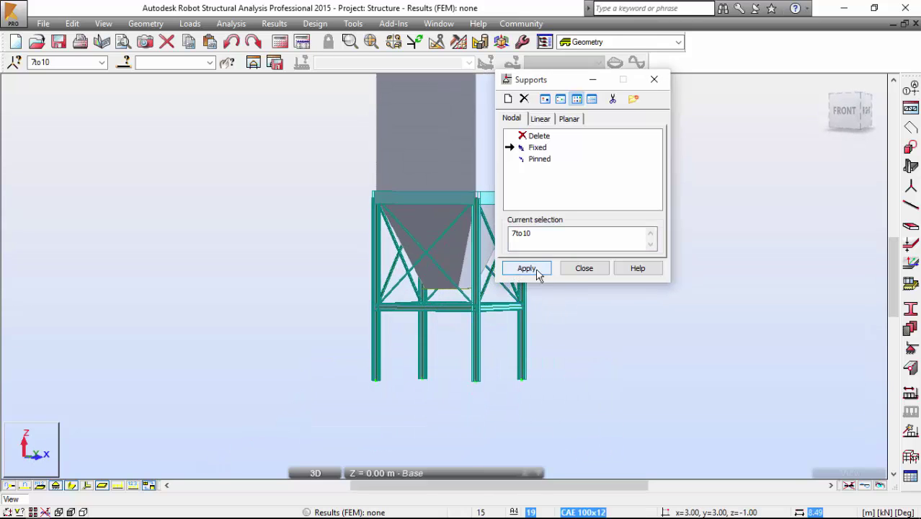
click(526, 268)
click(579, 272)
click(823, 84)
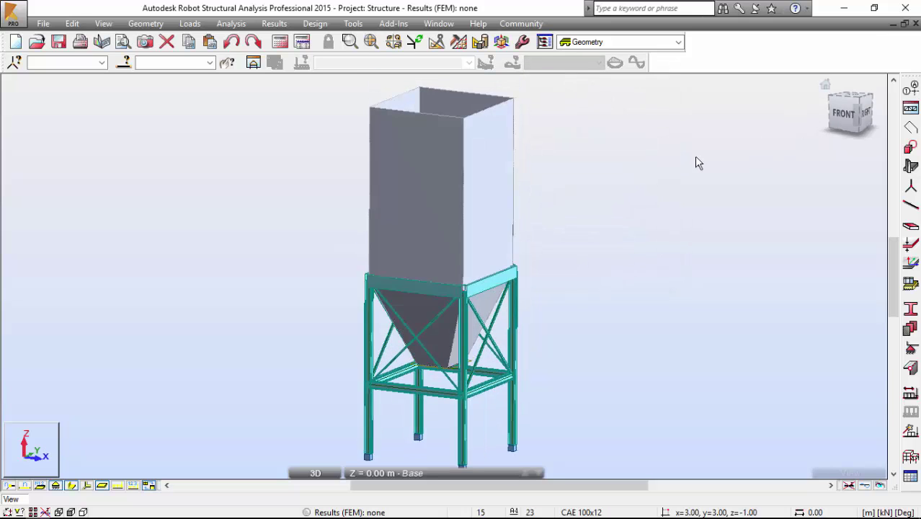
right_click(613, 170)
click(601, 180)
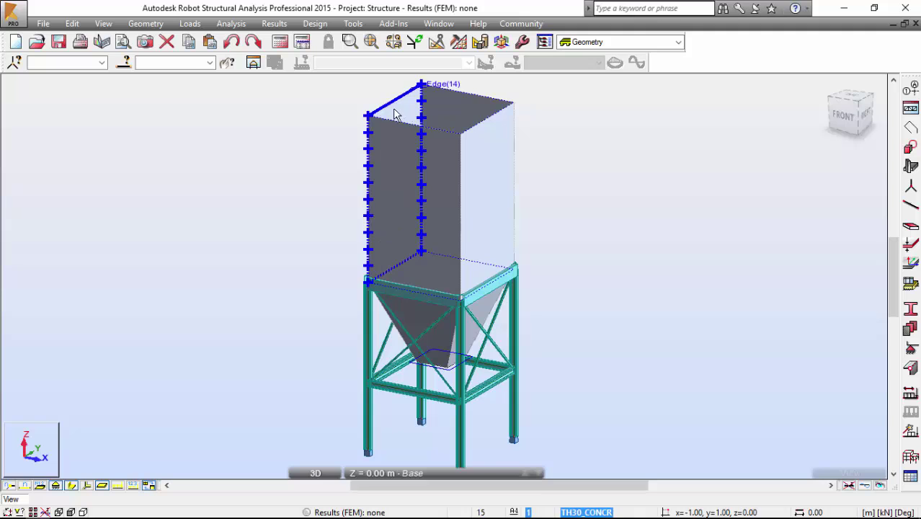
shift+middle_drag(395, 116, 470, 151)
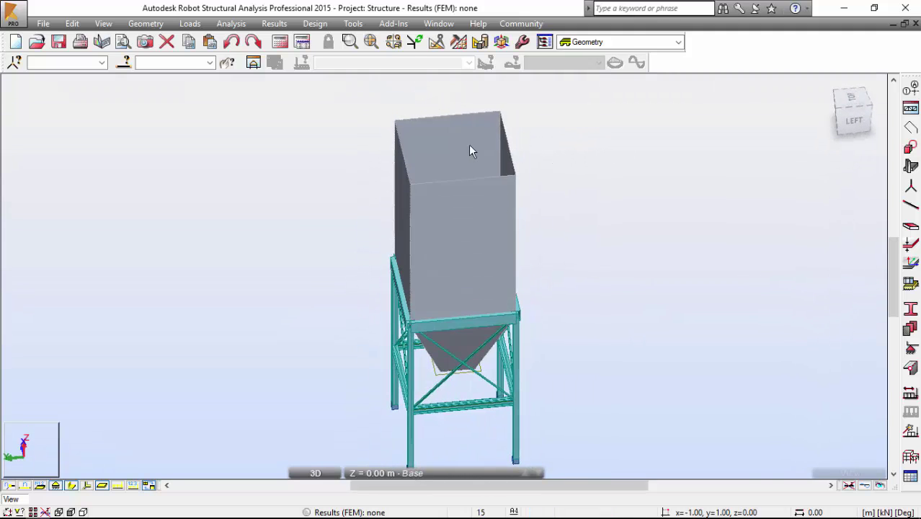
click(452, 128)
click(475, 310)
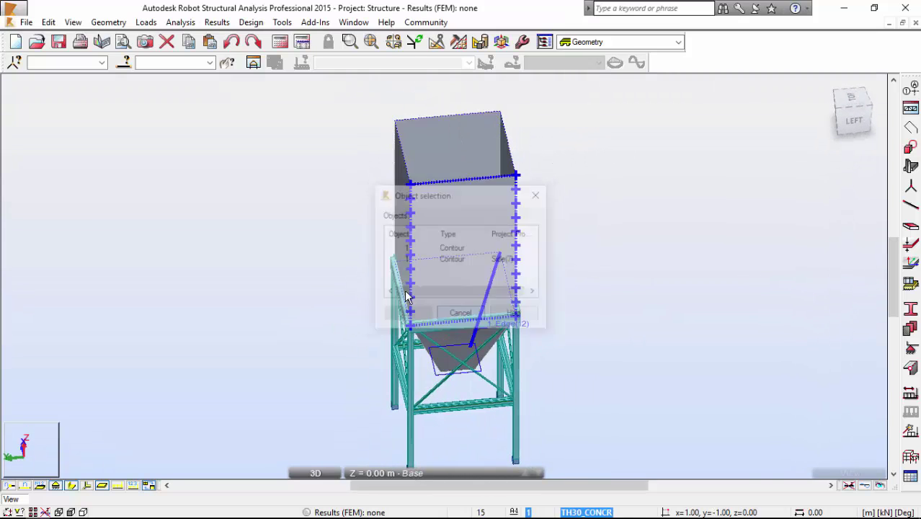
Display the panel thickness to examine the silo walls, and switch it off again
right_click(229, 169)
click(201, 306)
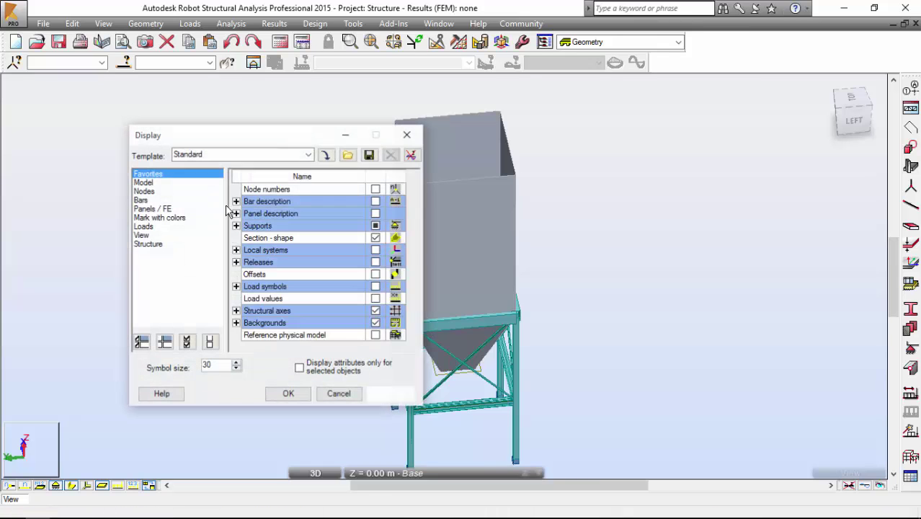
click(153, 208)
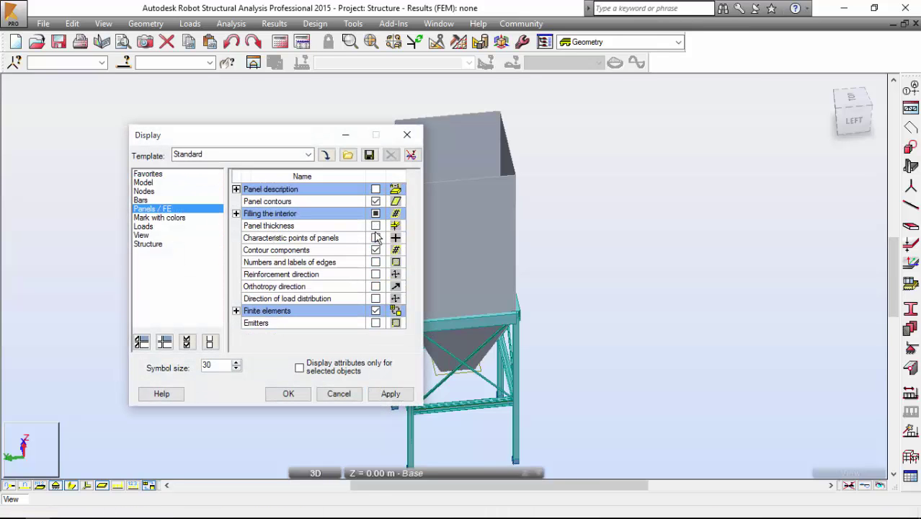
click(376, 226)
click(390, 394)
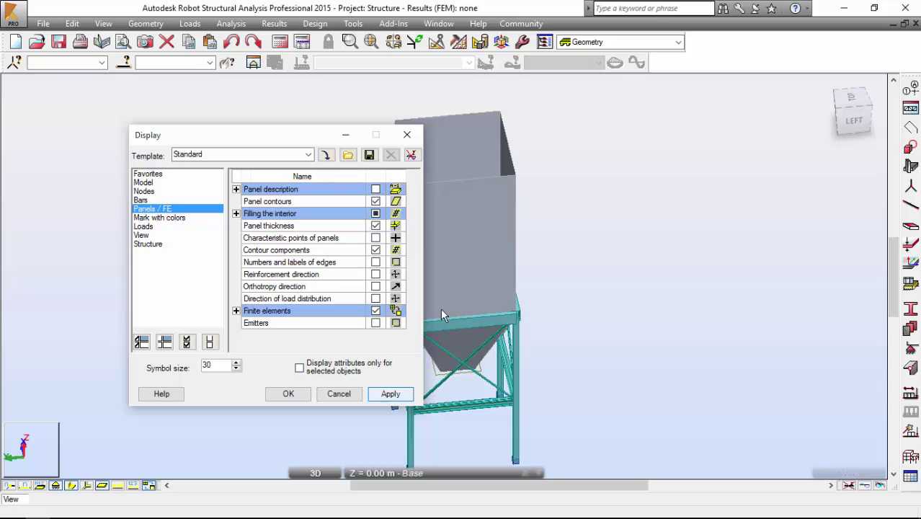
scroll(534, 245, up, 4)
shift+middle_drag(508, 241, 598, 229)
scroll(496, 251, down, 2)
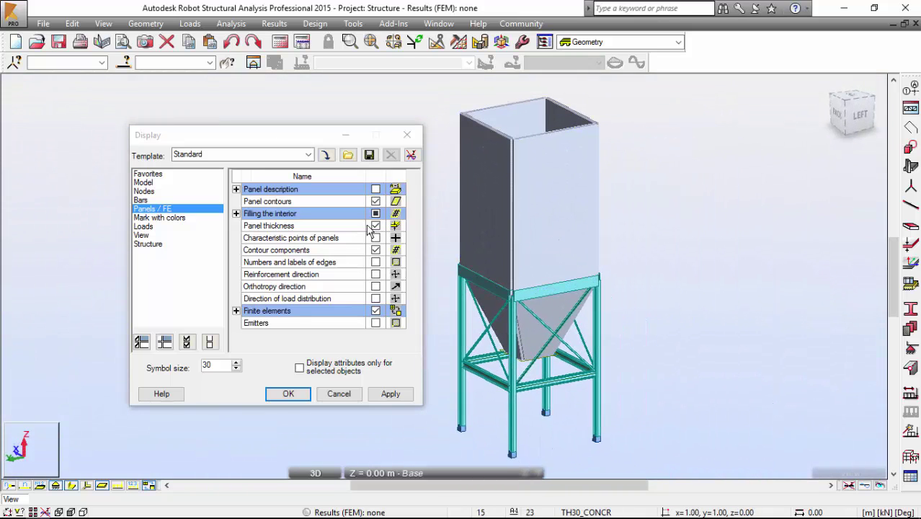
click(376, 326)
click(289, 393)
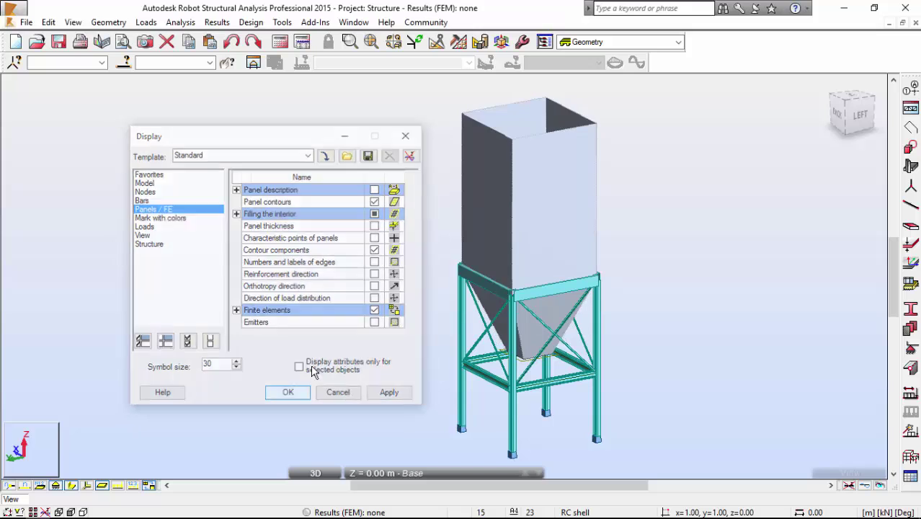
Generate the computational model to mesh the silo's shell panels
click(237, 25)
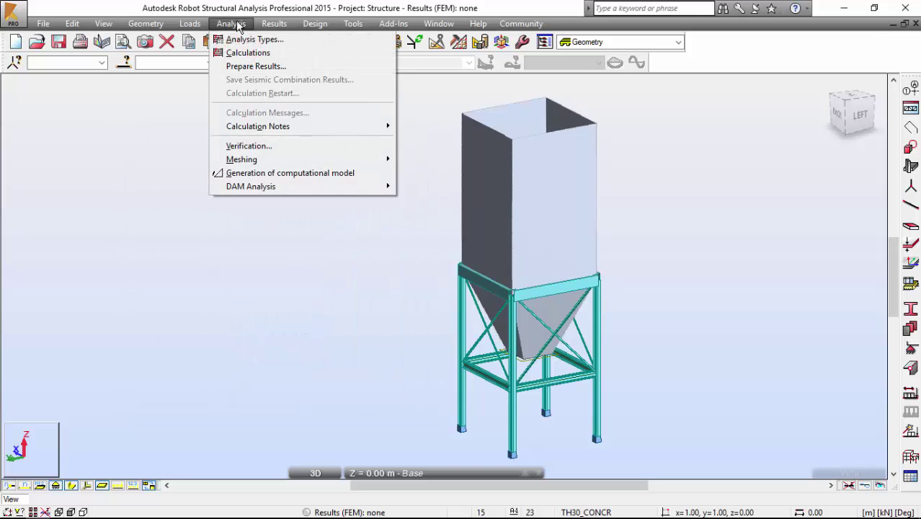
click(256, 173)
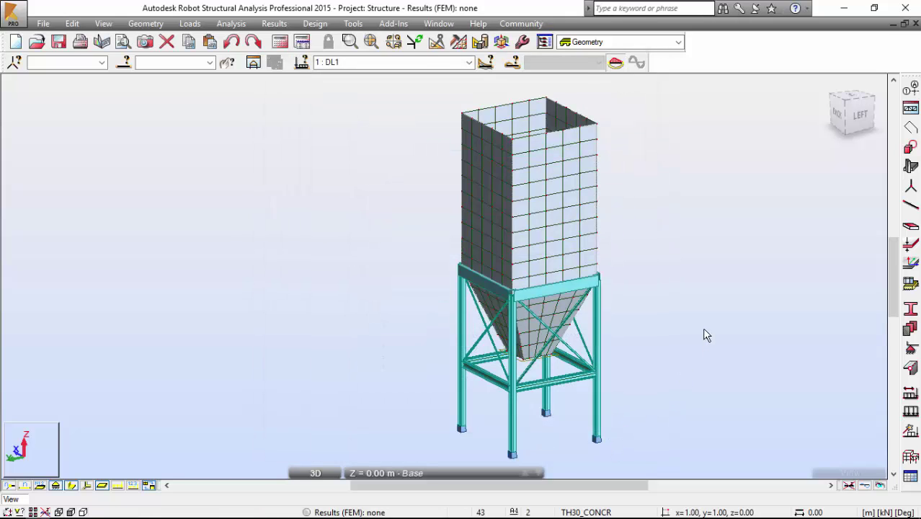
middle_drag(703, 330, 667, 340)
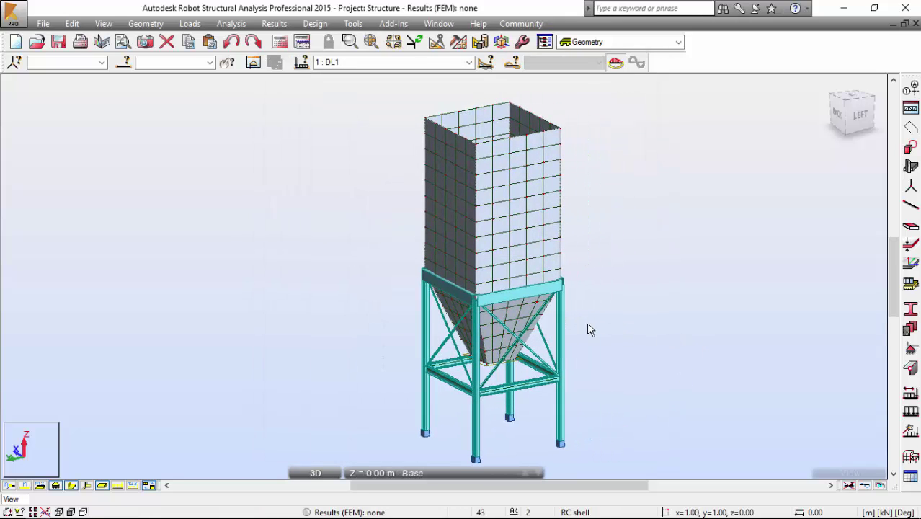